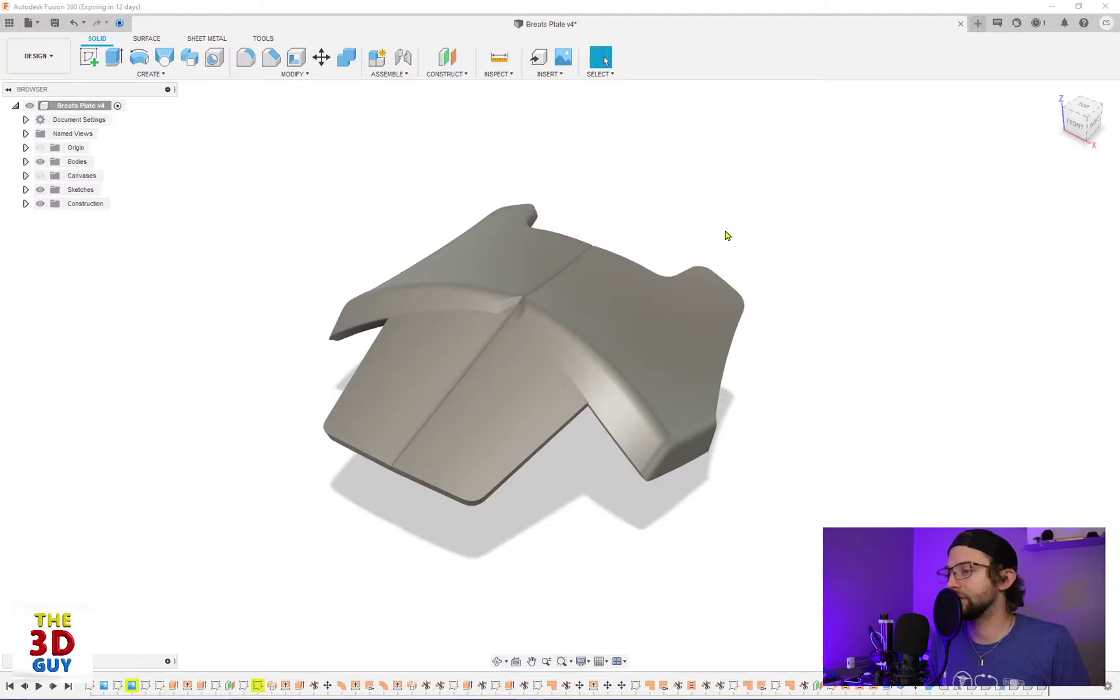
Step: Orbit the Breats Plate v4 body to a front view and adjust the zoom
shift+middle_drag(726, 235, 778, 259)
scroll(847, 293, down, 3)
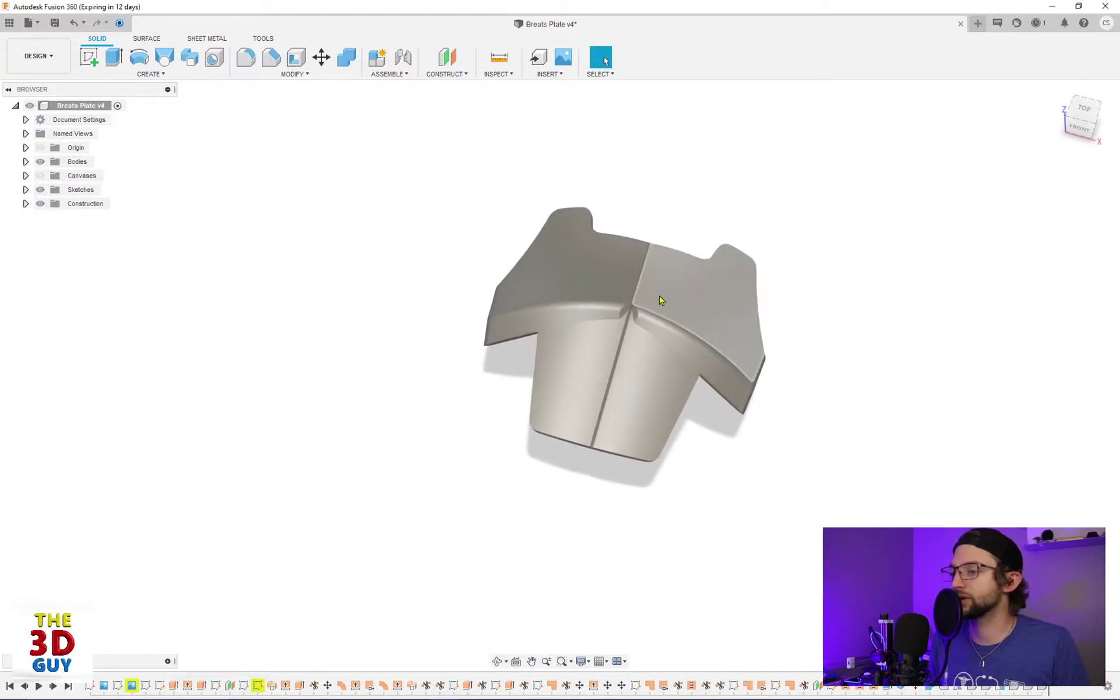
scroll(650, 295, up, 2)
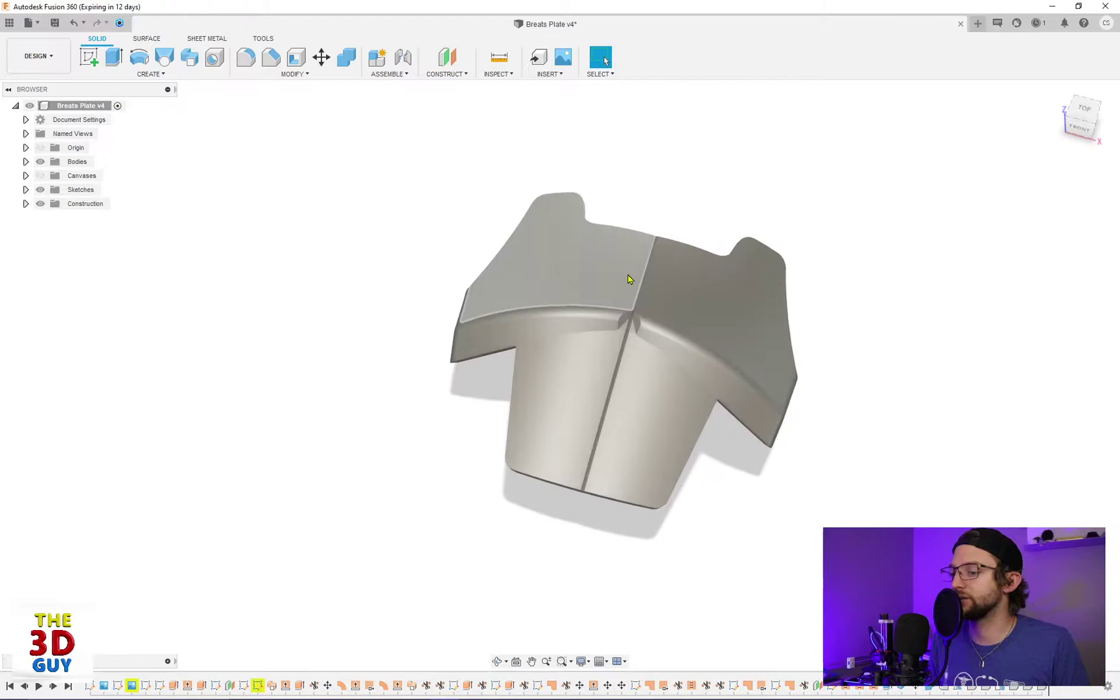
Step: Switch the breastplate to the Render workspace, then orbit and zoom to a new angle
click(39, 56)
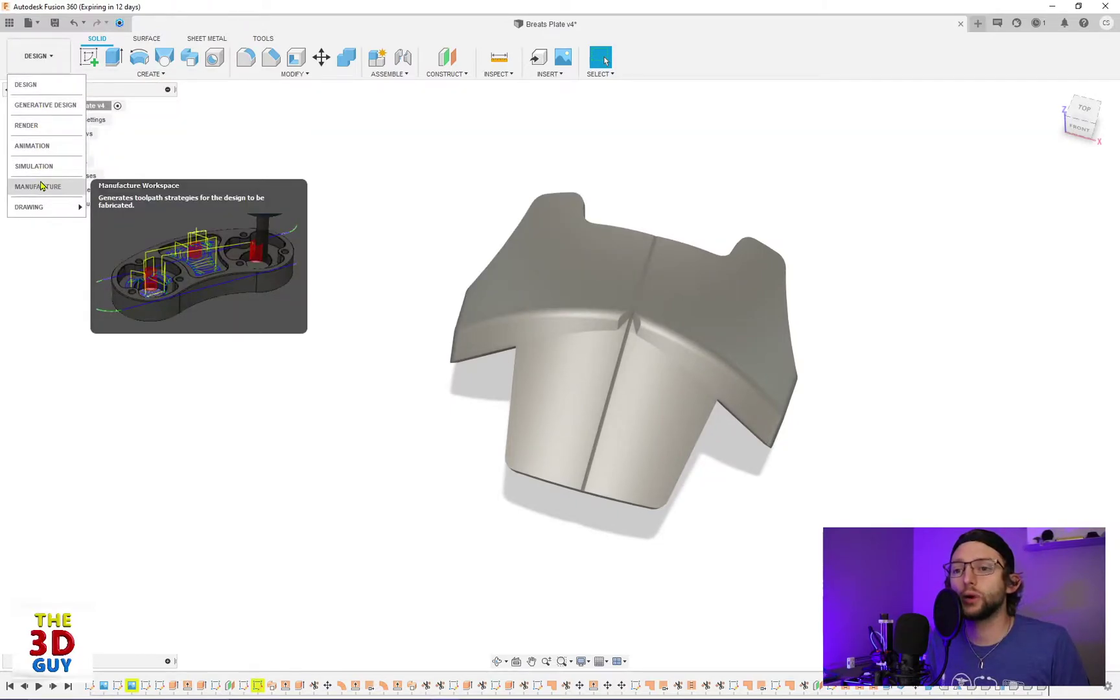
click(25, 125)
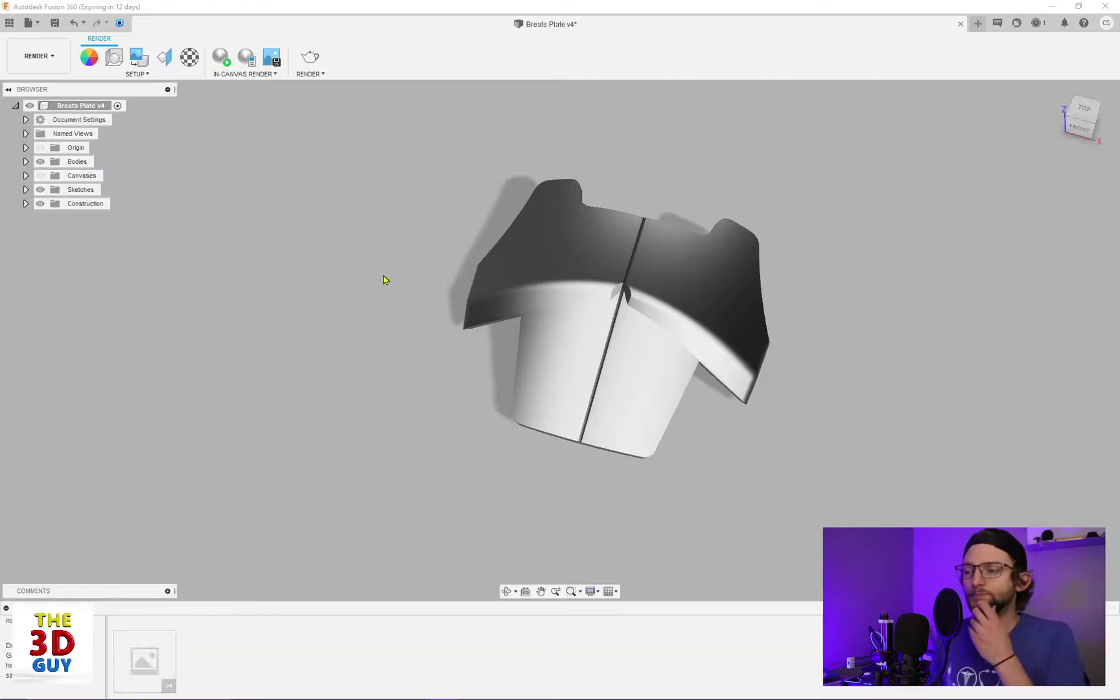
shift+middle_drag(805, 382, 310, 232)
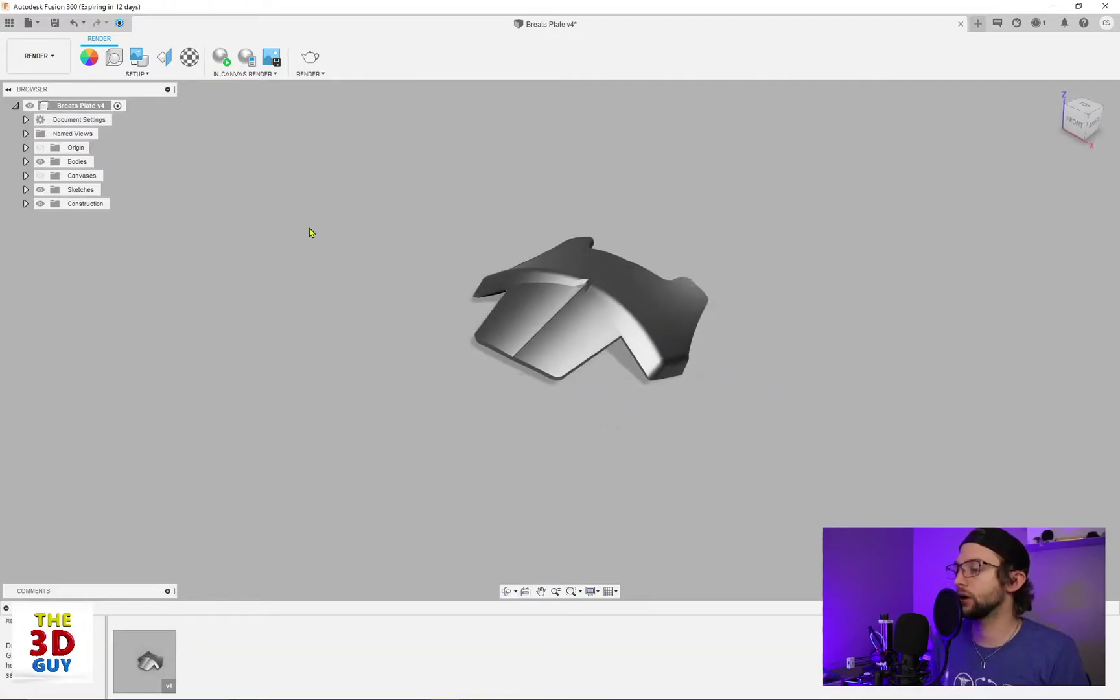
scroll(698, 247, up, 3)
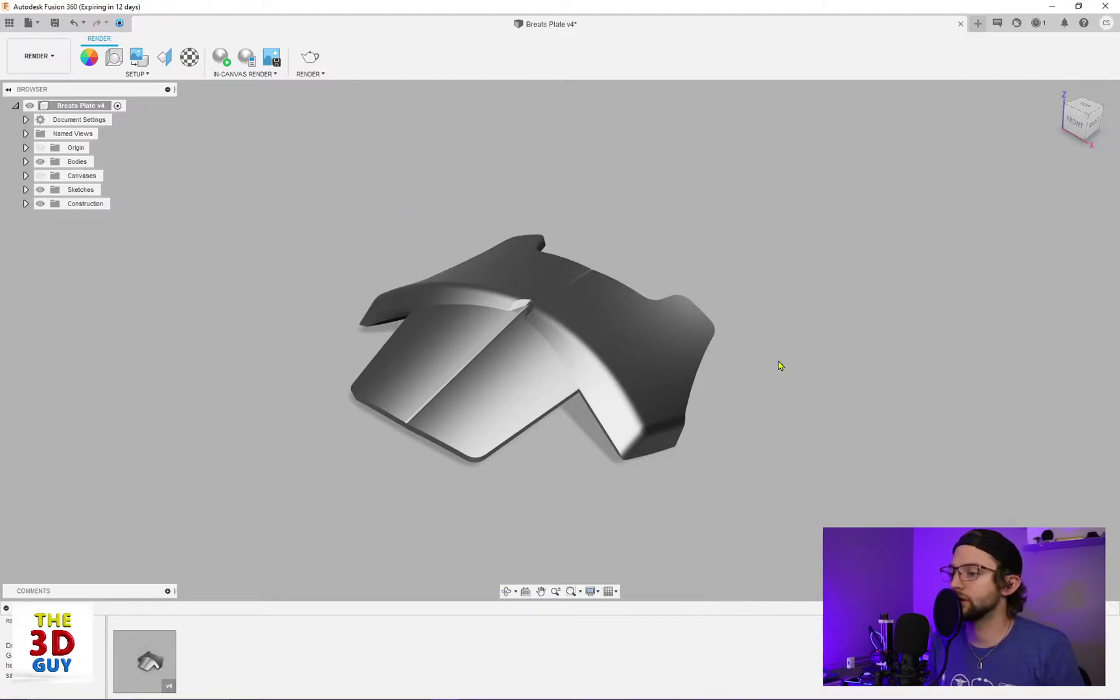
scroll(830, 370, down, 1)
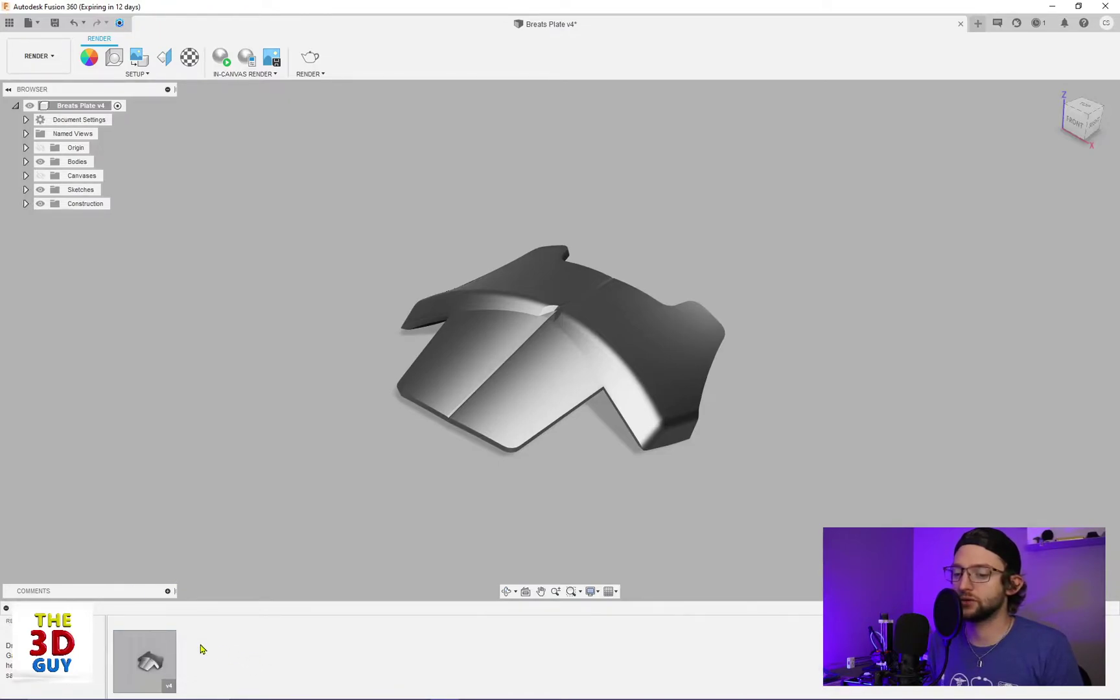
mouse_move(162, 652)
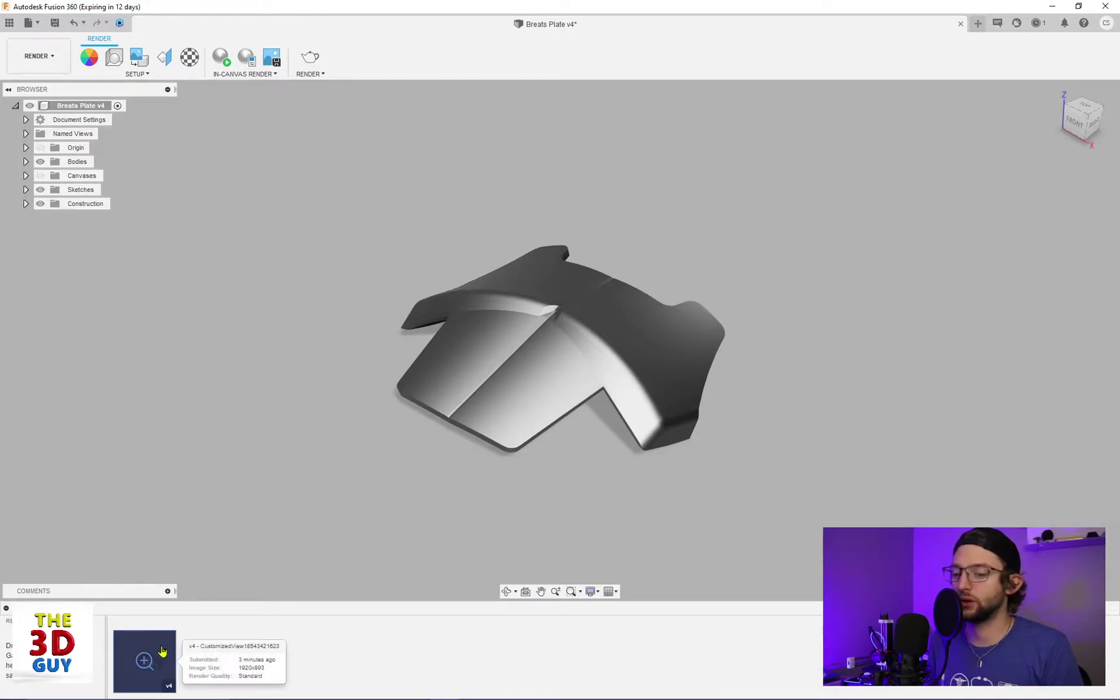
click(245, 75)
click(245, 75)
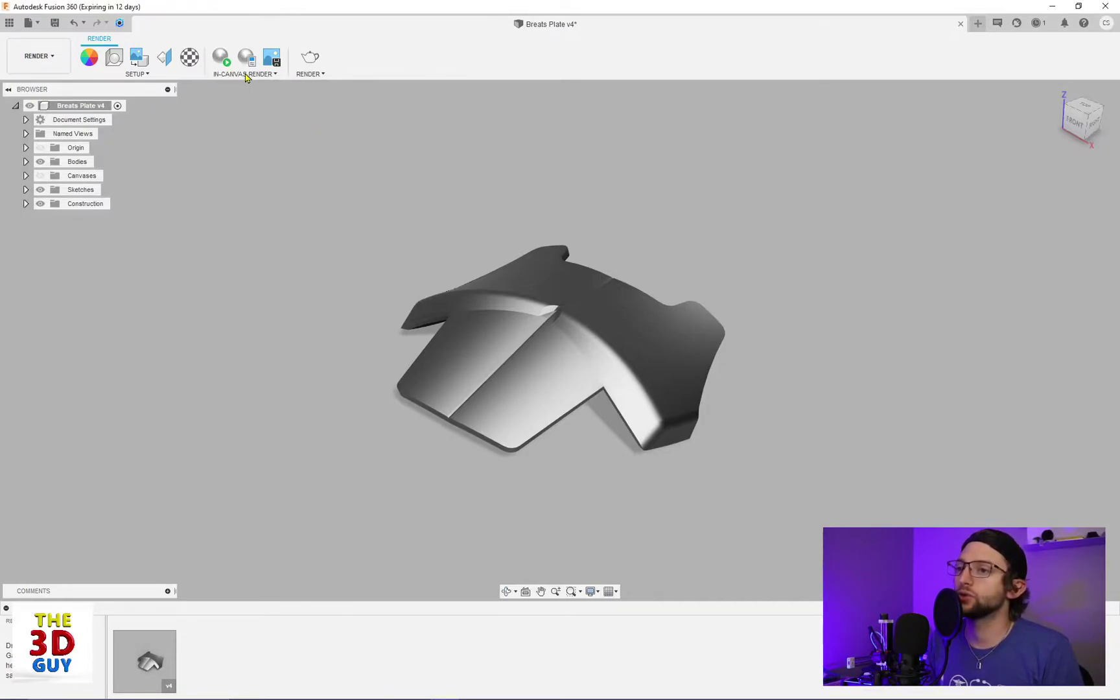
click(149, 75)
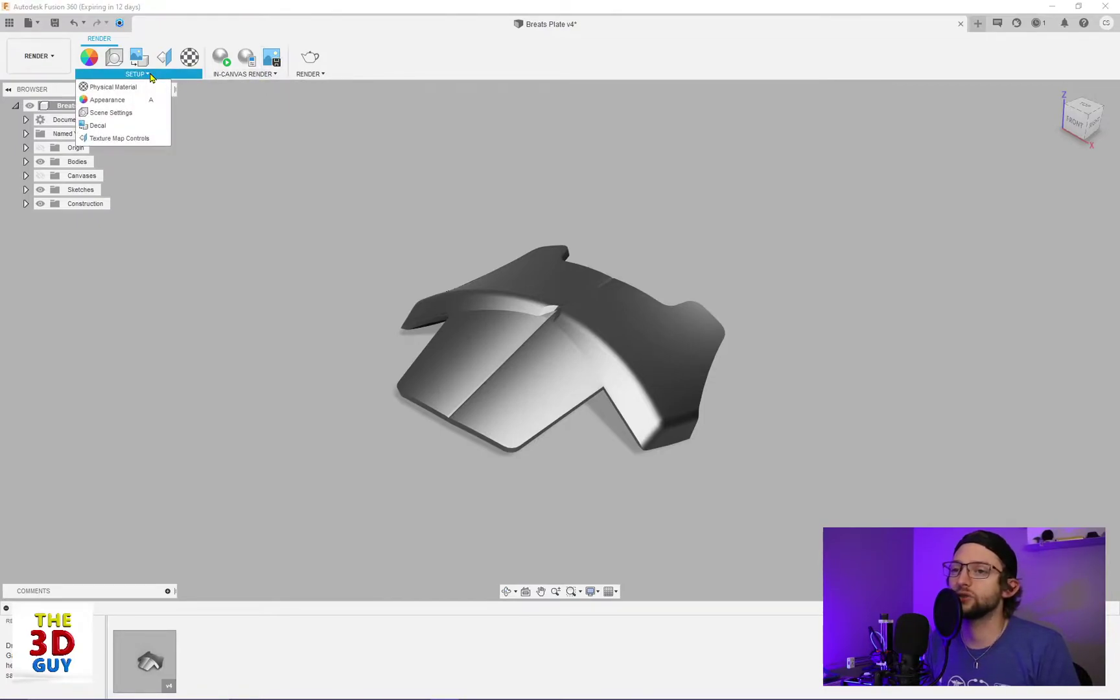
click(151, 76)
click(215, 75)
click(215, 75)
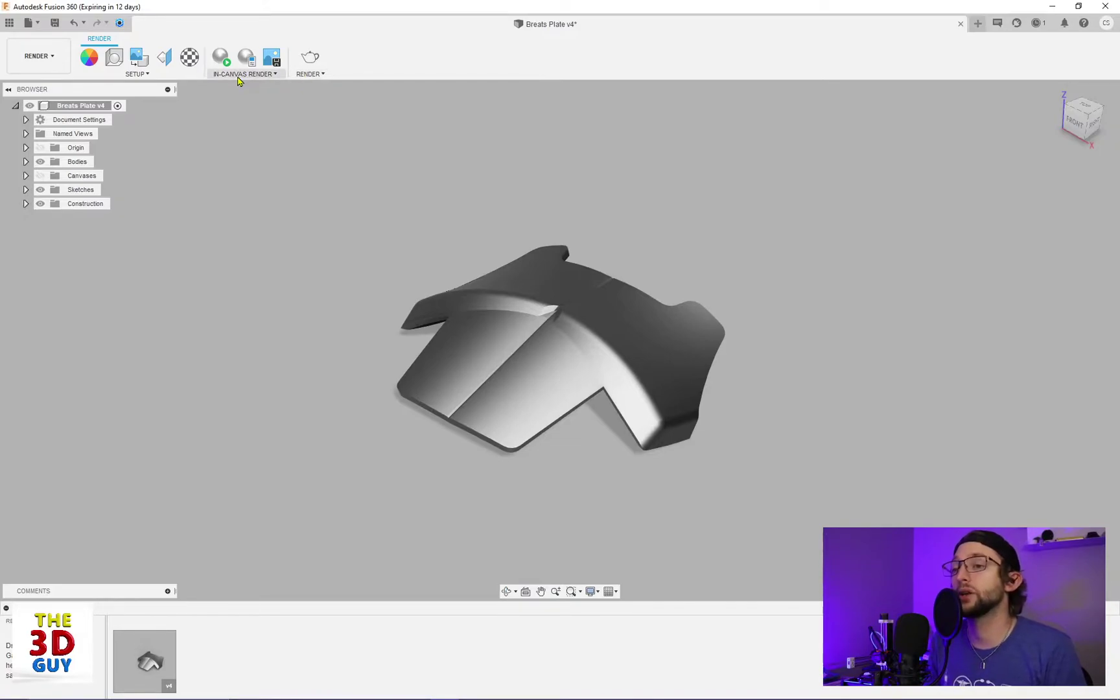
click(309, 75)
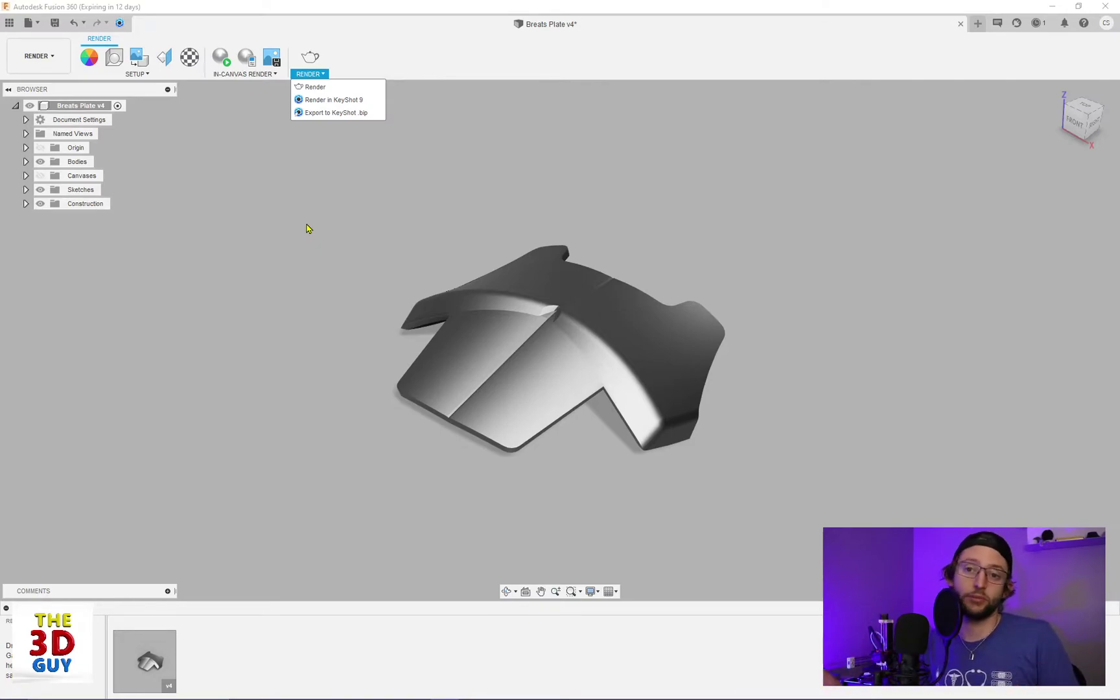
click(307, 229)
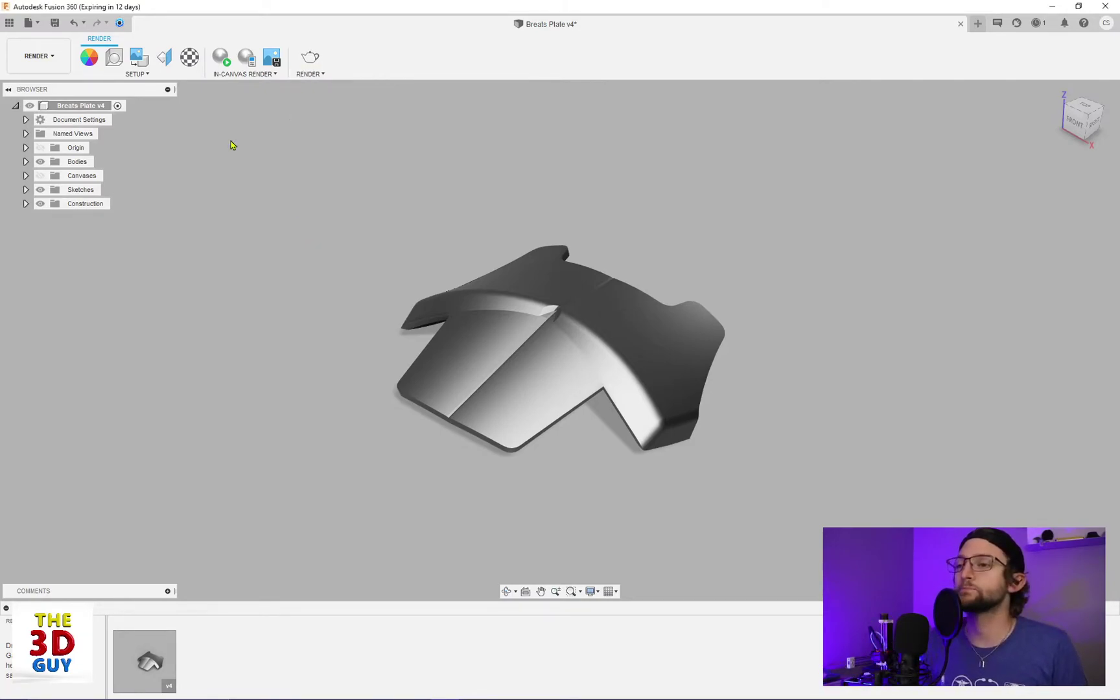
Step: Set in-canvas rendering to Fast at 100% resolution after trying Advanced and the resolution slider
click(250, 78)
click(250, 76)
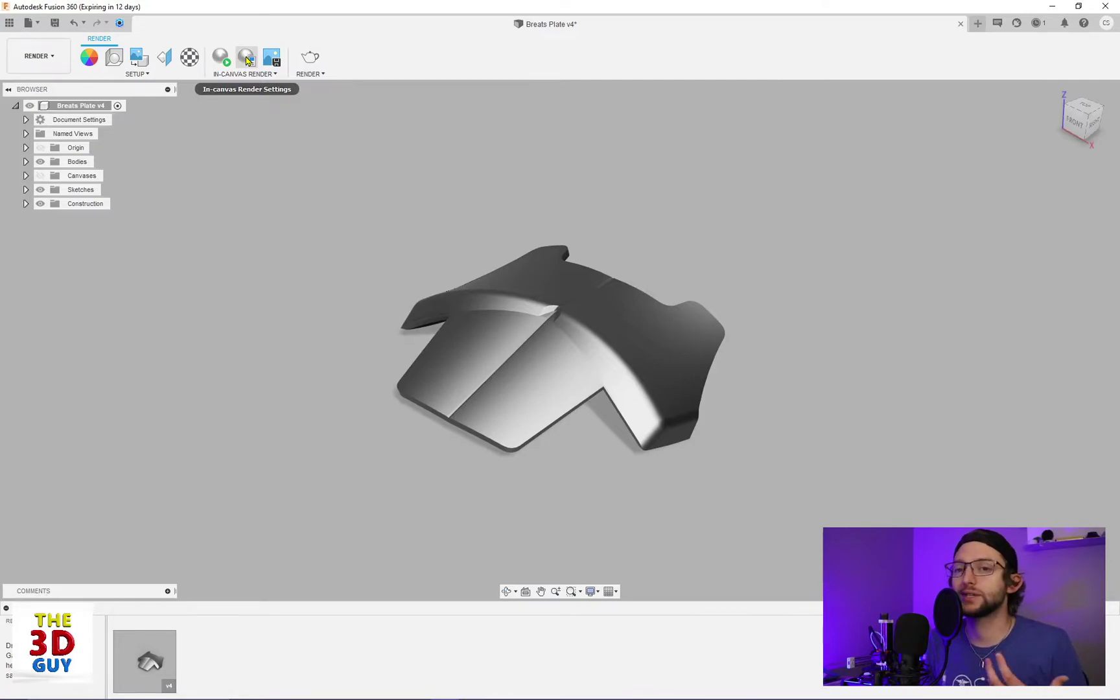
click(246, 60)
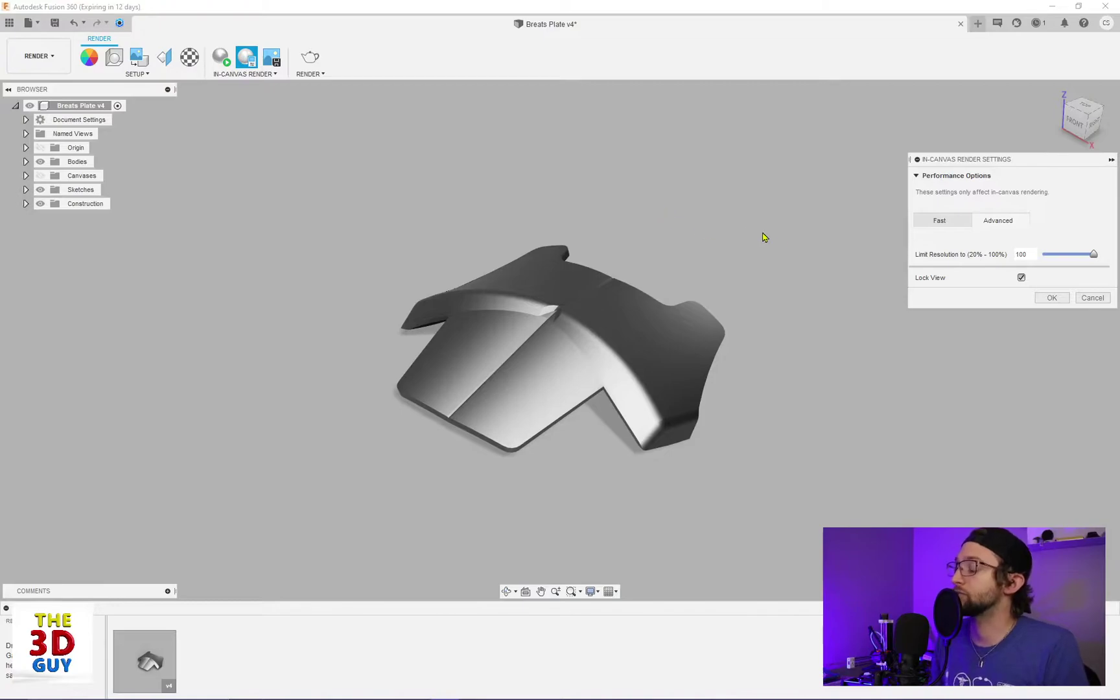
click(950, 228)
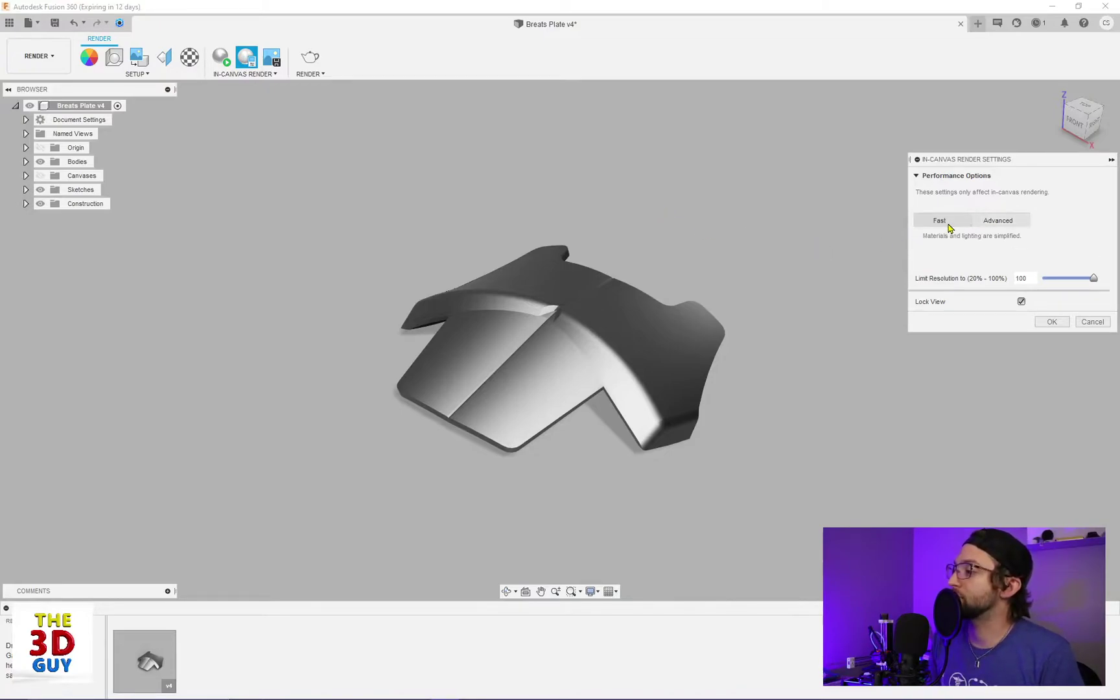
click(998, 221)
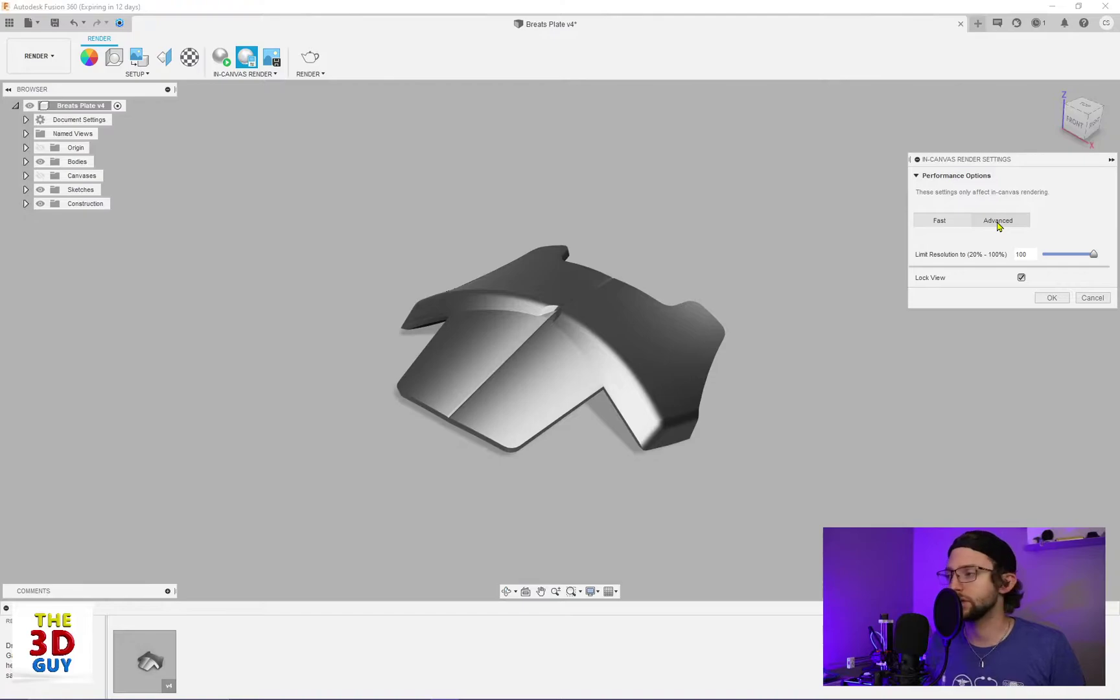
click(951, 221)
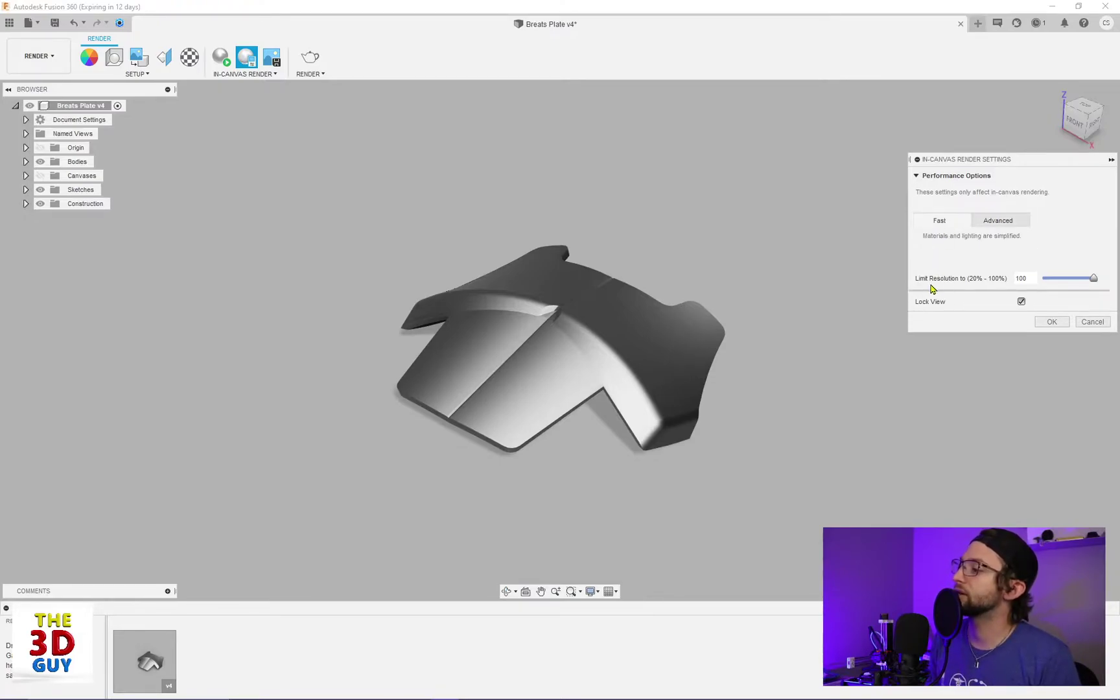
click(1003, 220)
click(960, 218)
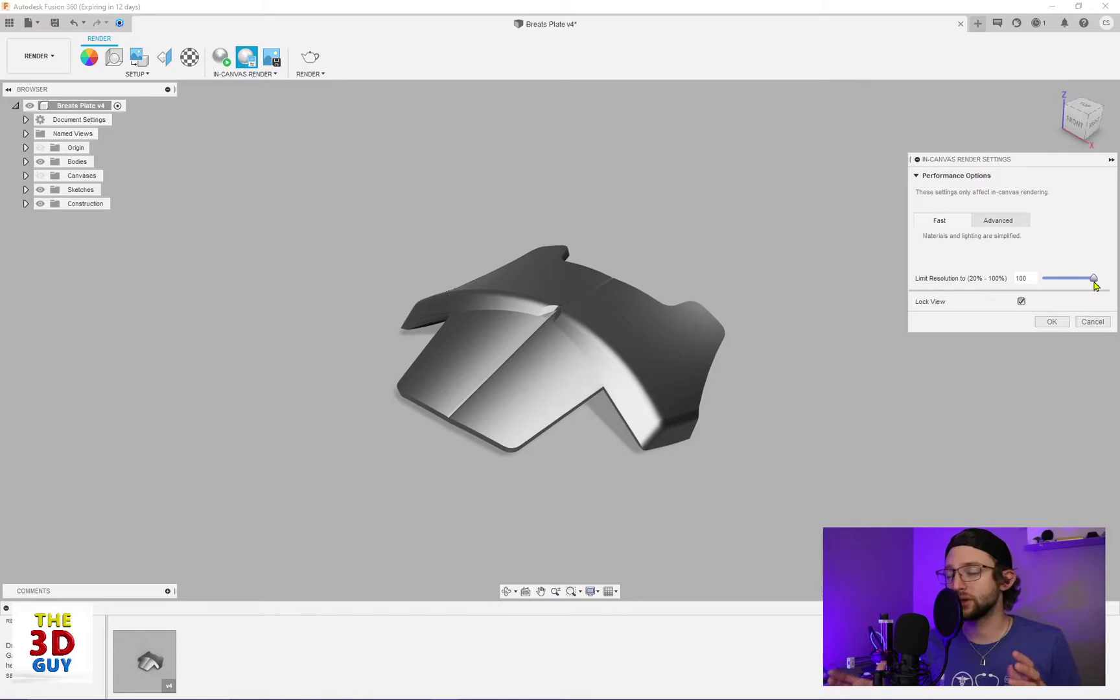
mouse_move(1094, 283)
mouse_down()
mouse_move(1055, 284)
mouse_move(1109, 292)
mouse_up()
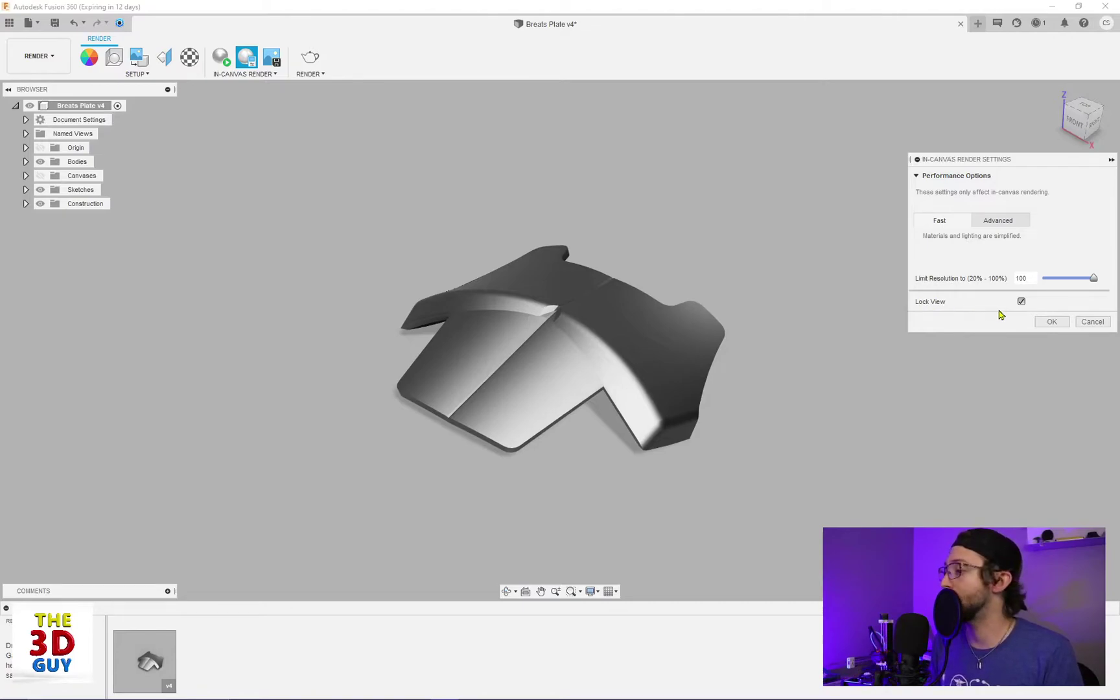
mouse_move(760, 365)
shift+middle_down()
mouse_move(745, 380)
mouse_move(752, 318)
mouse_move(771, 365)
mouse_move(768, 327)
mouse_move(757, 353)
shift+middle_up()
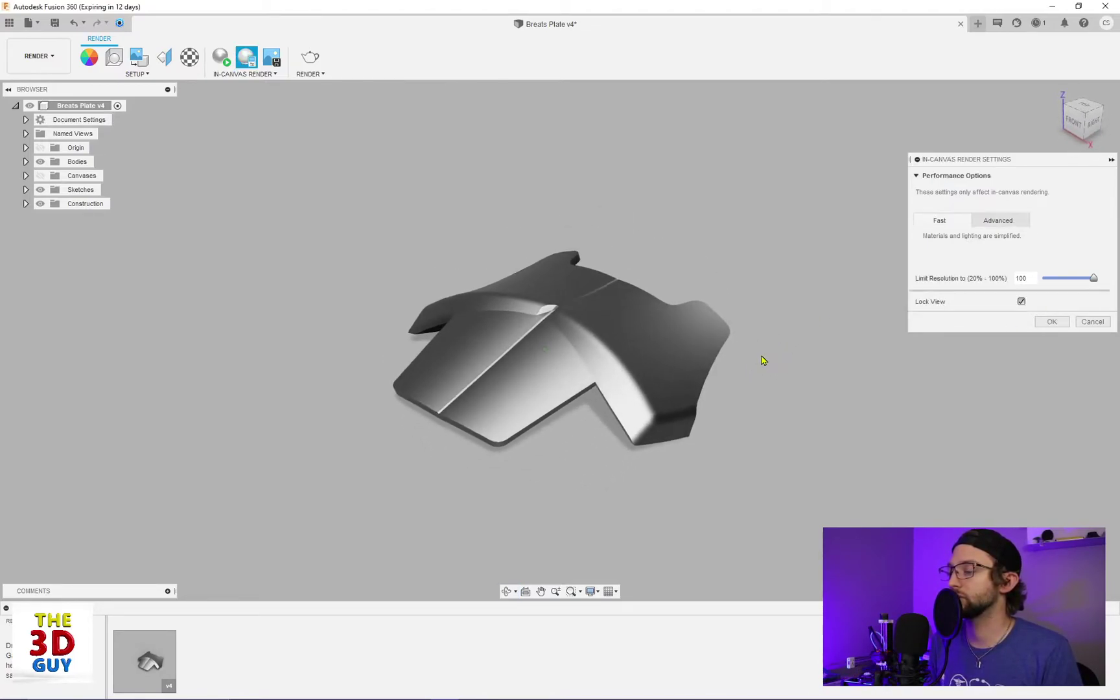
click(220, 59)
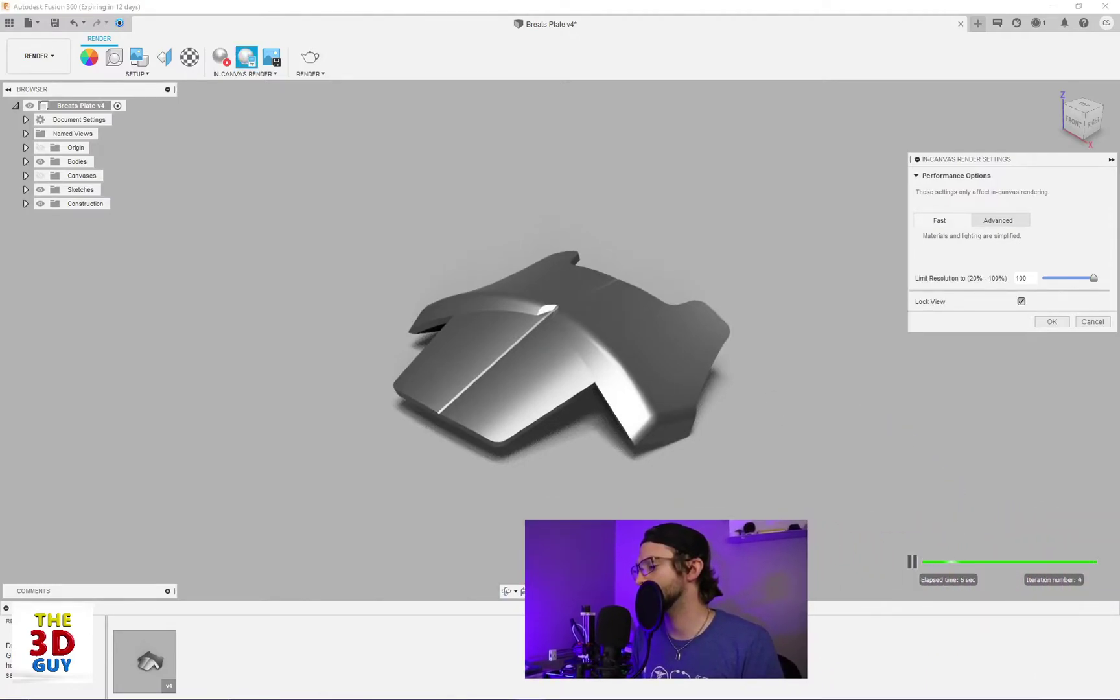
shift+middle_drag(656, 281, 678, 268)
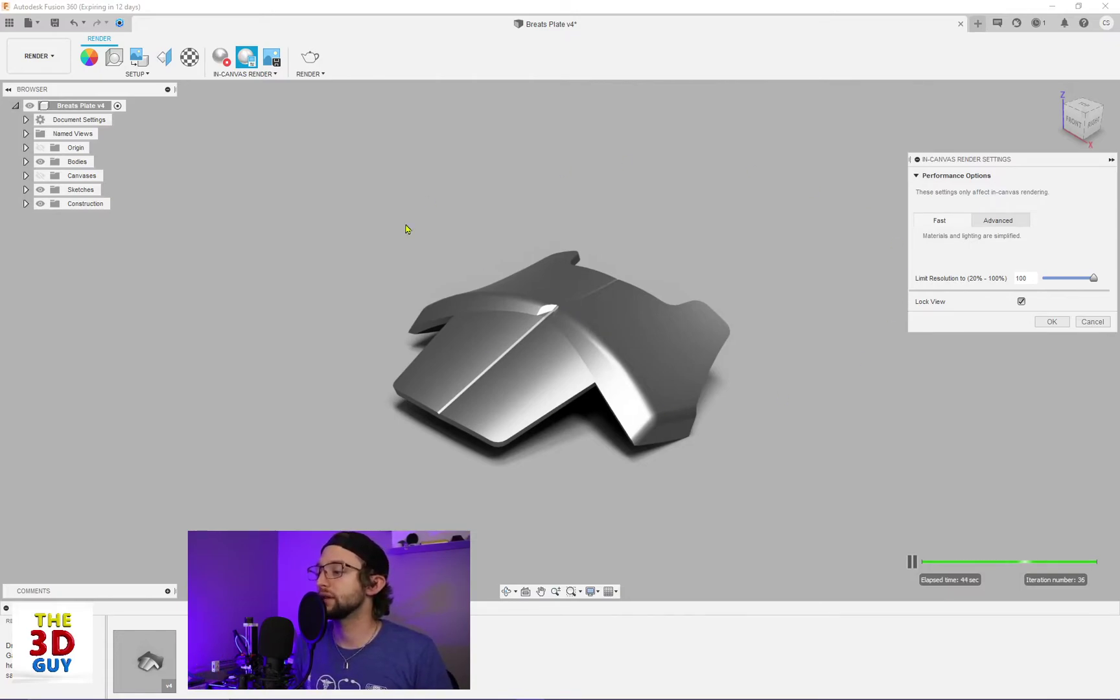
Step: Pause the render and capture an image at Current Document Window Size, then cancel saving
click(913, 560)
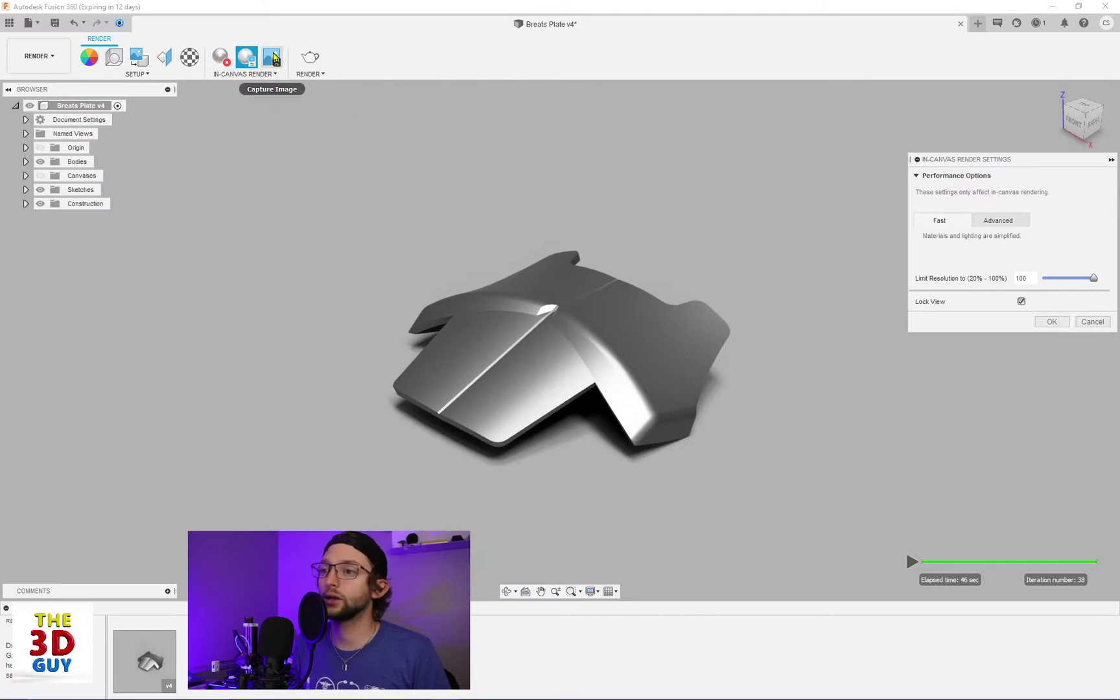
click(272, 57)
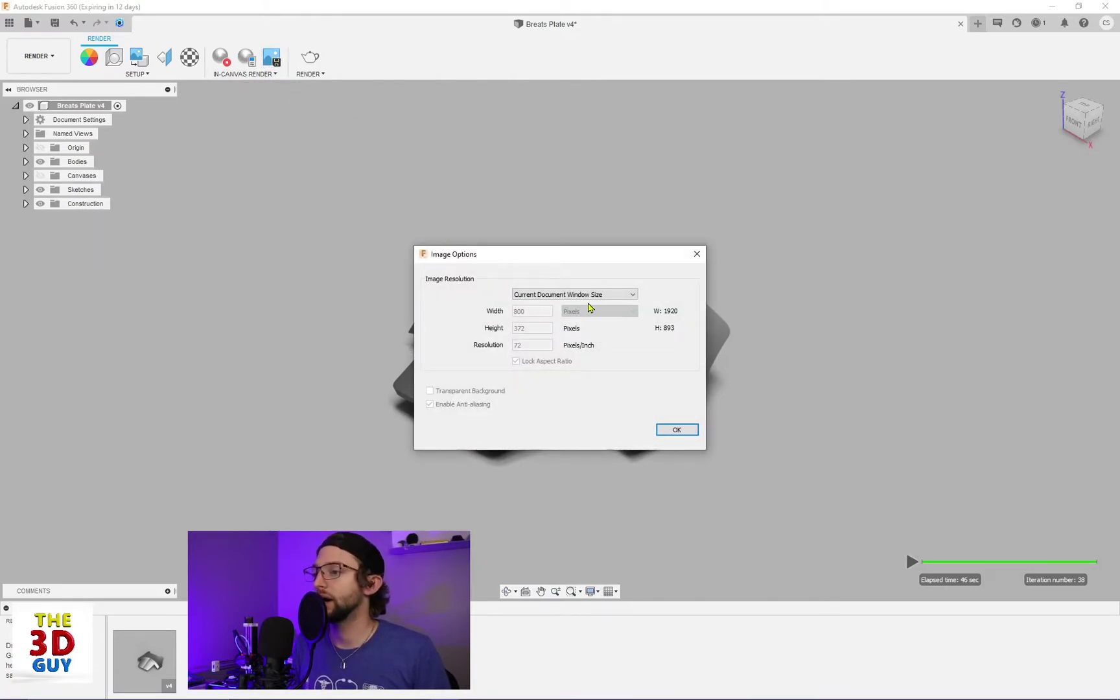
click(592, 295)
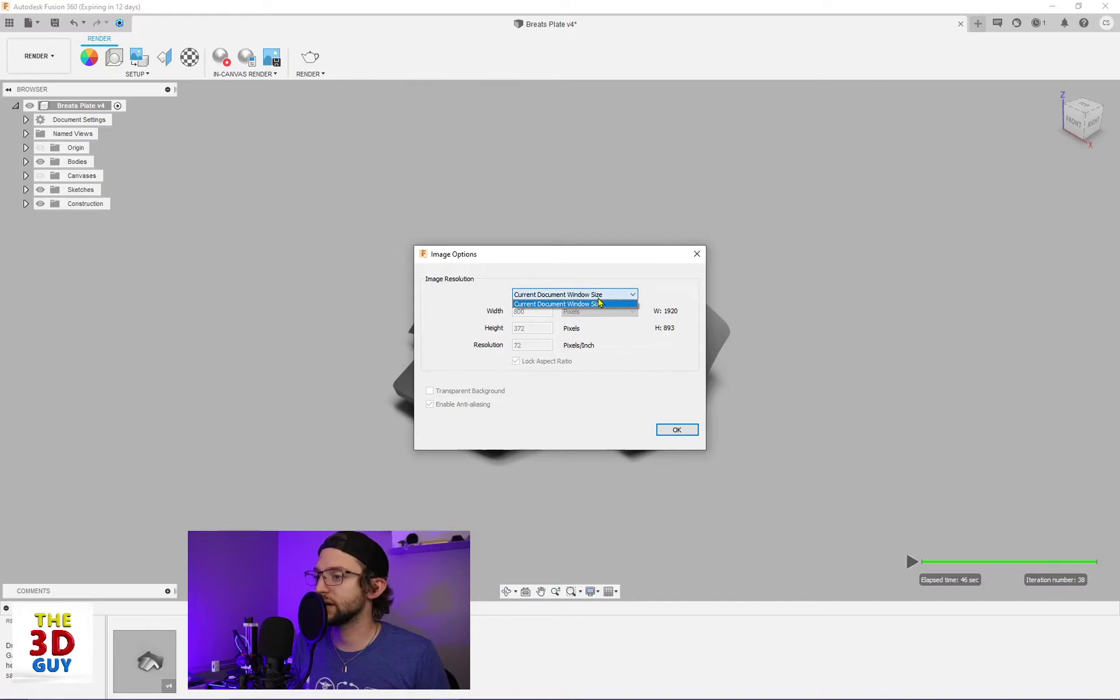
click(587, 305)
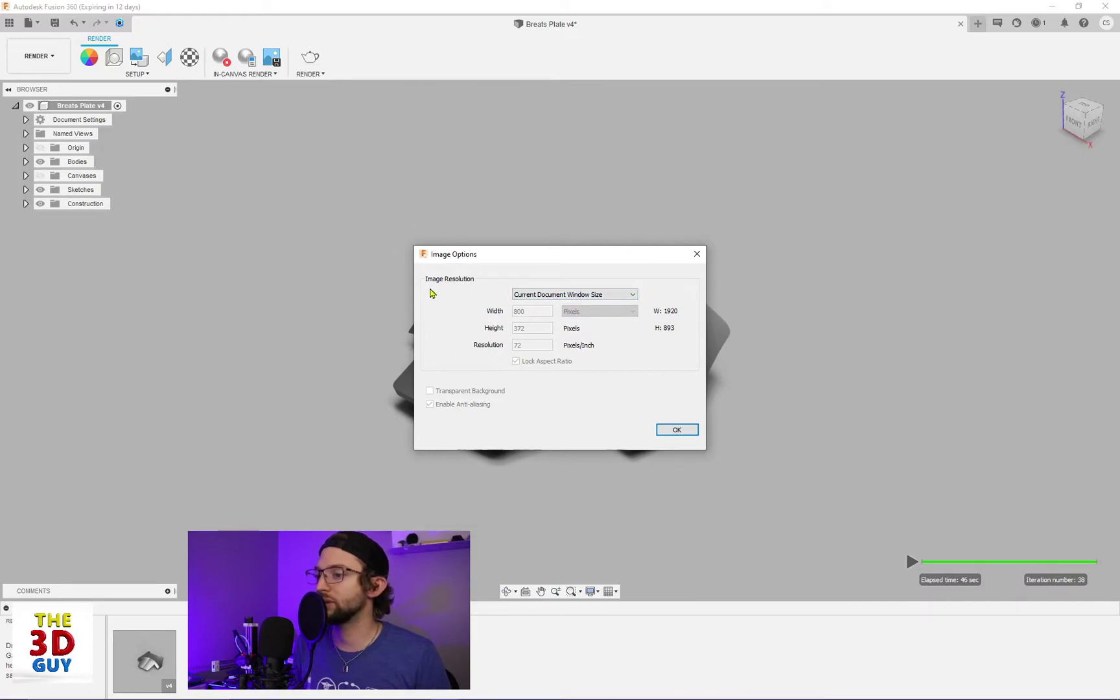
click(674, 430)
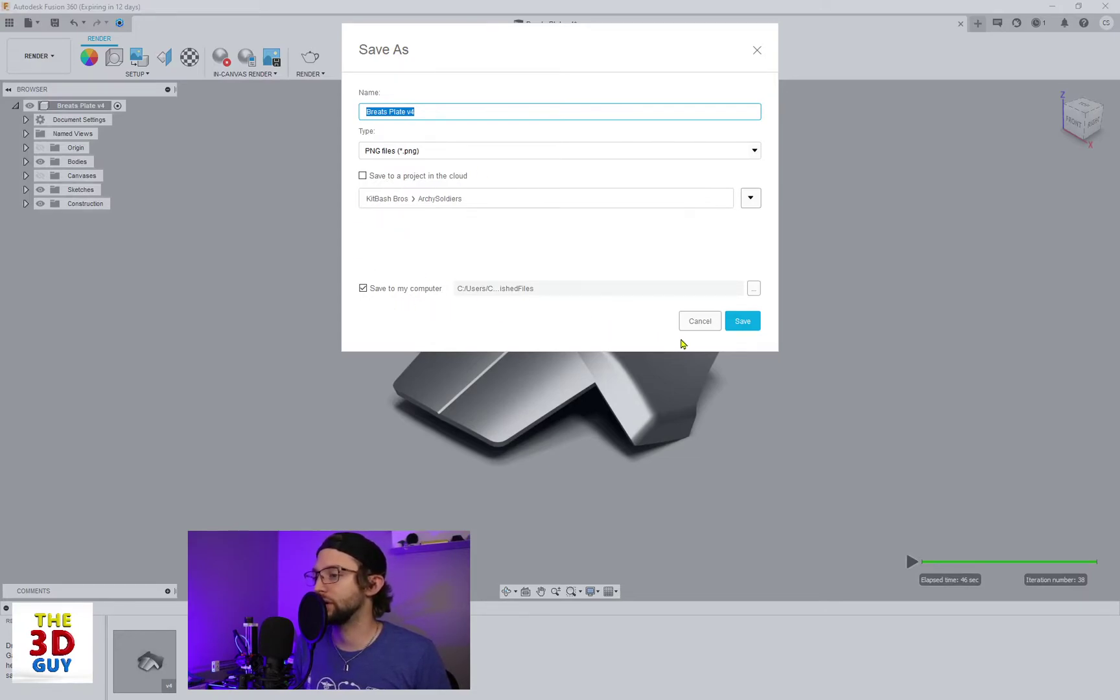
click(701, 322)
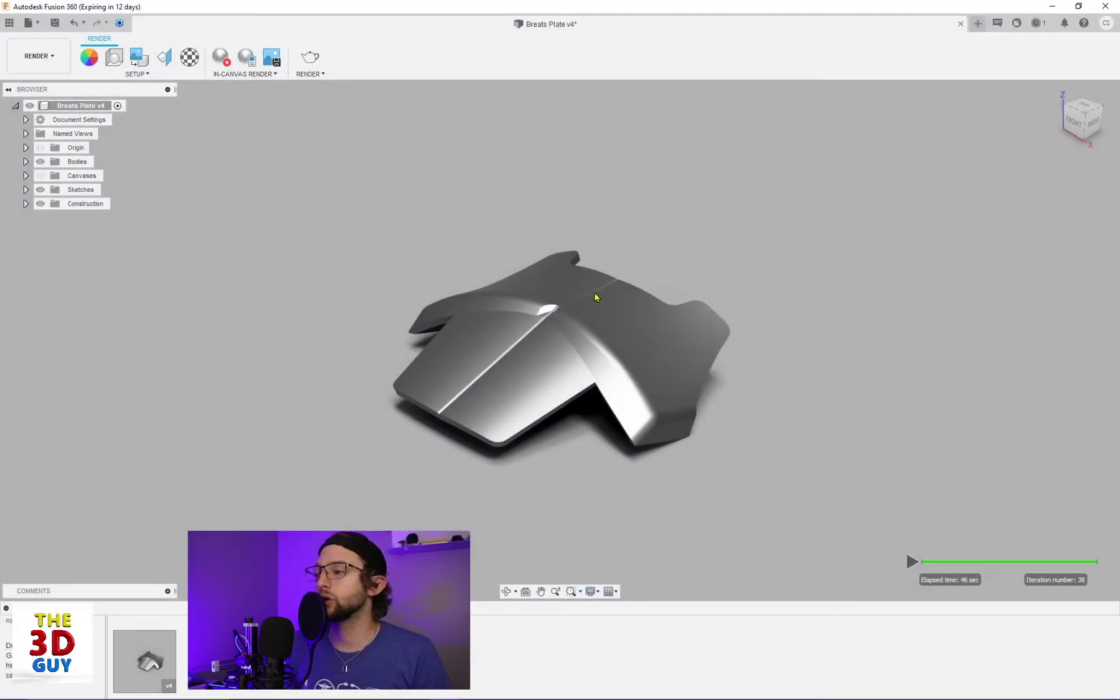
click(249, 58)
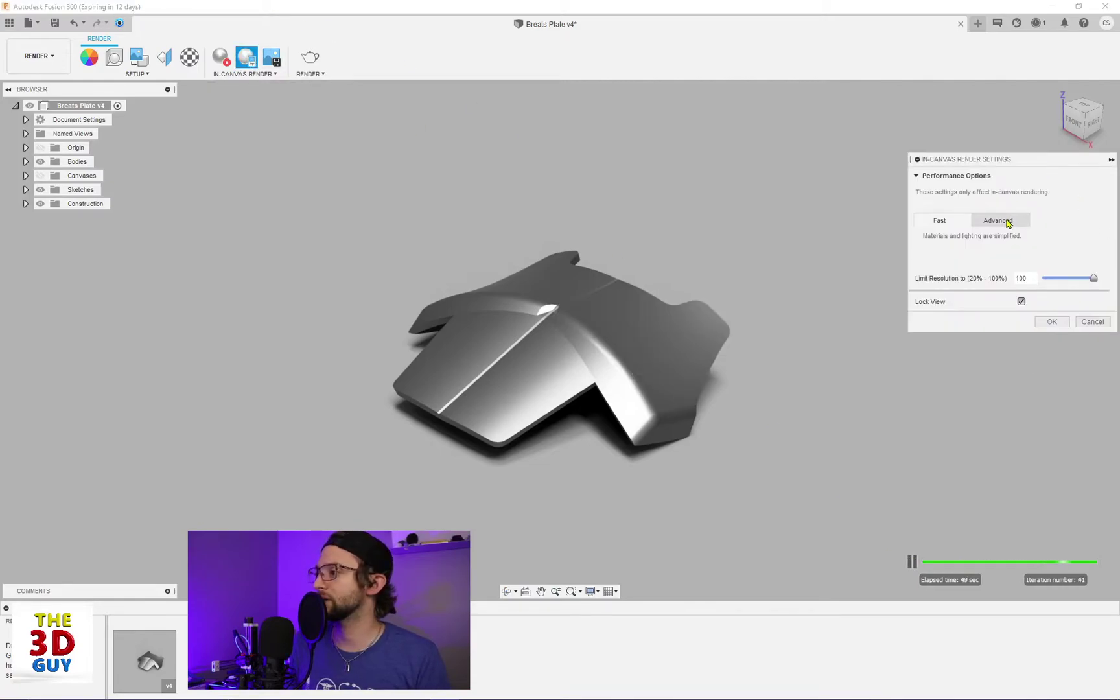
click(1007, 223)
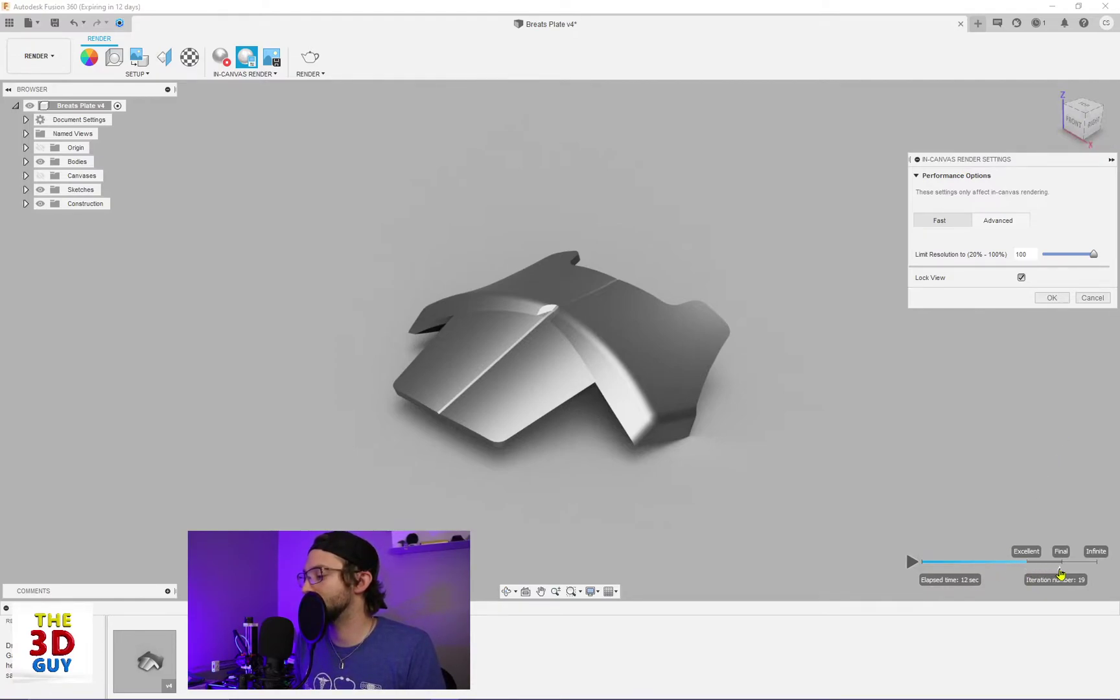
click(1064, 565)
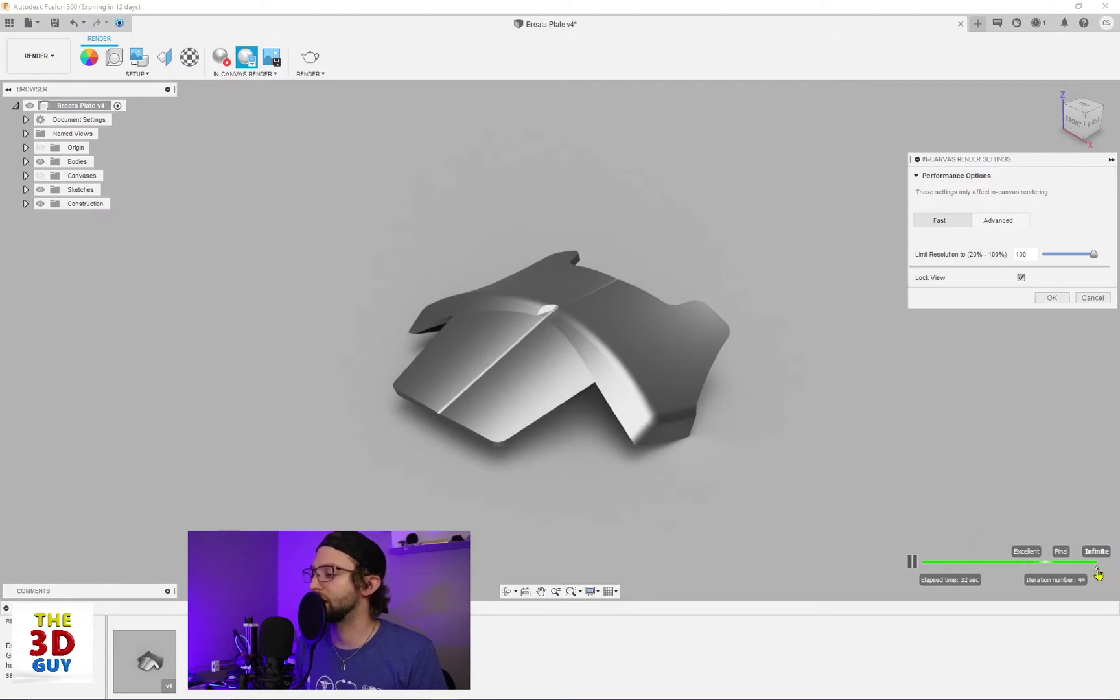
click(1064, 562)
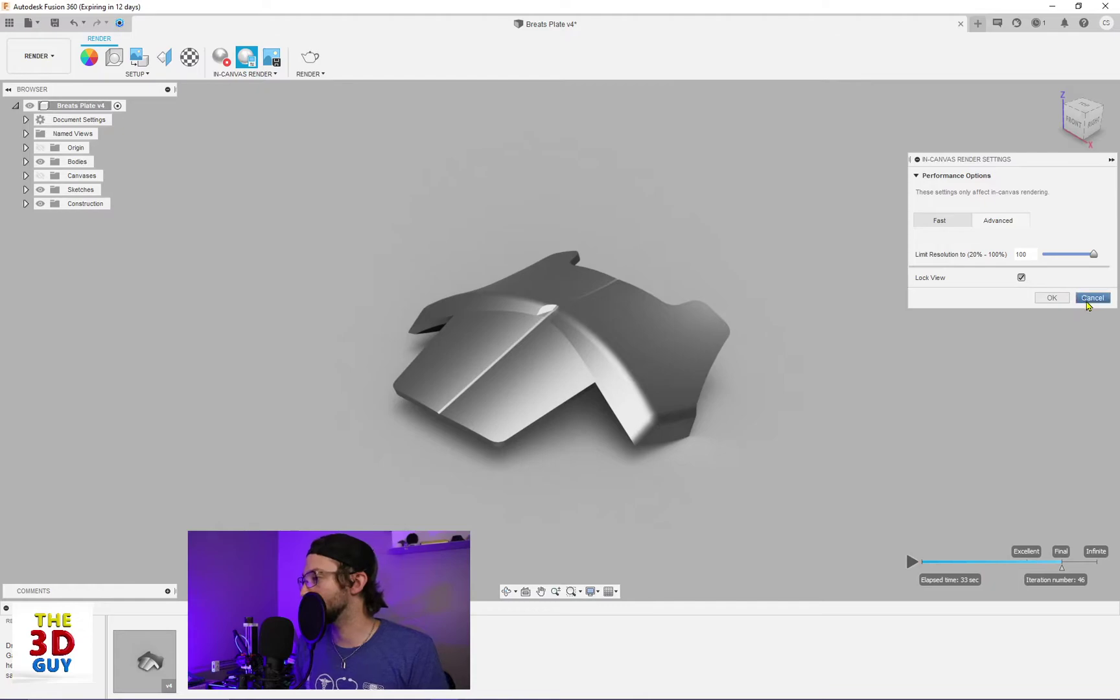
click(1087, 301)
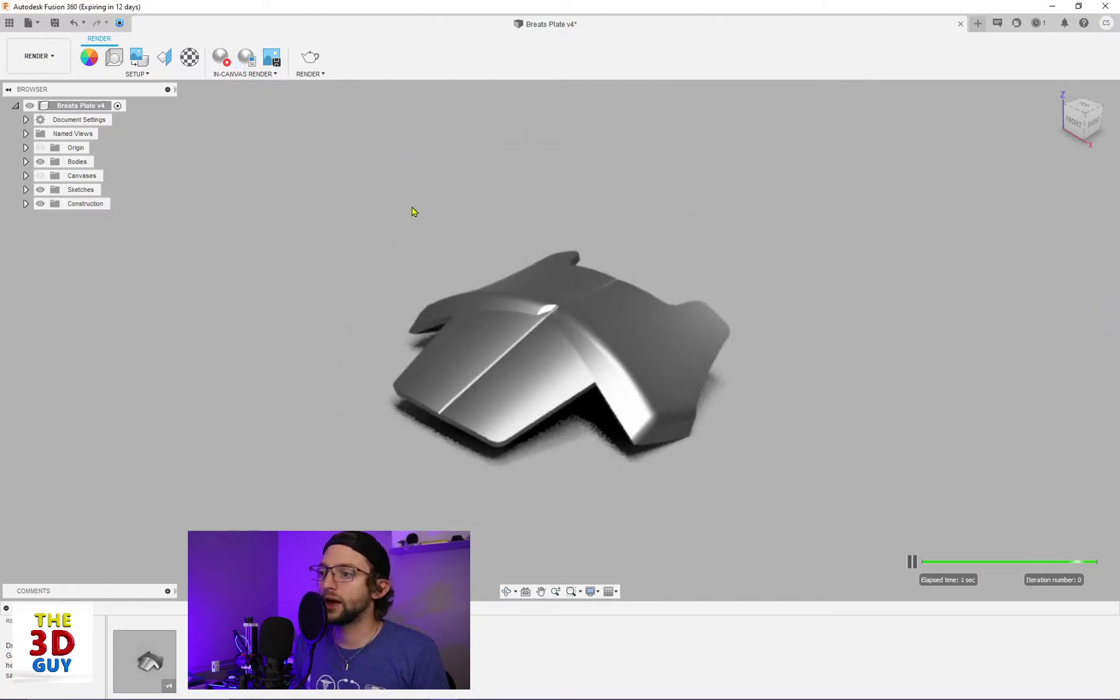
Step: Open the final Render Settings dialog and move it left, away from the model
click(308, 74)
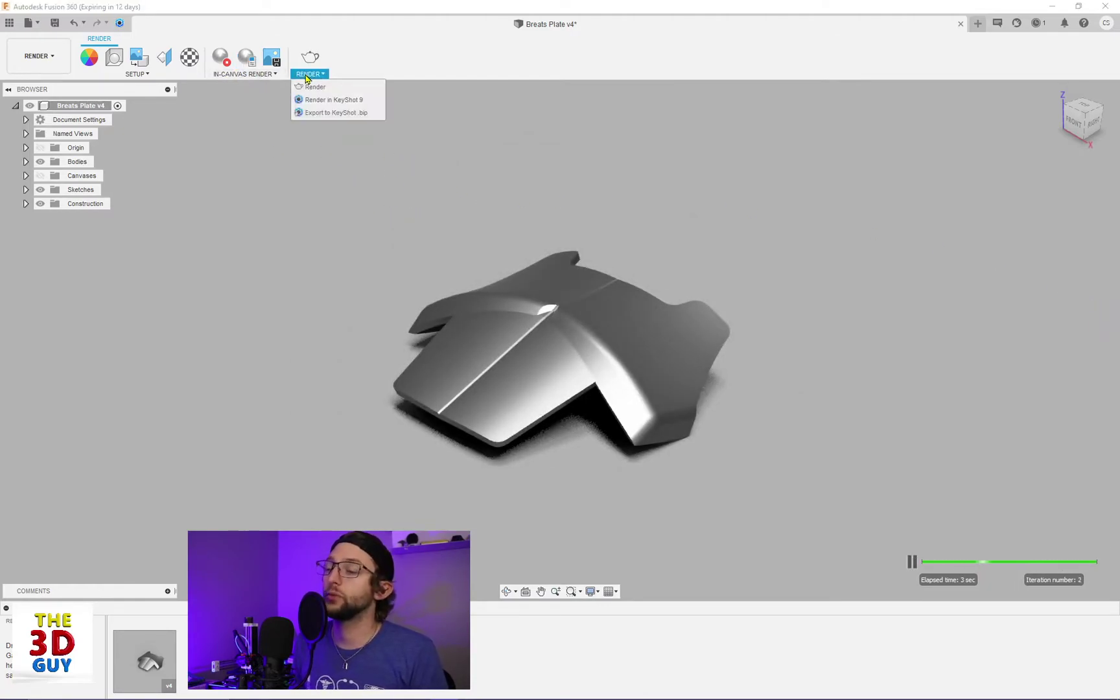
click(317, 89)
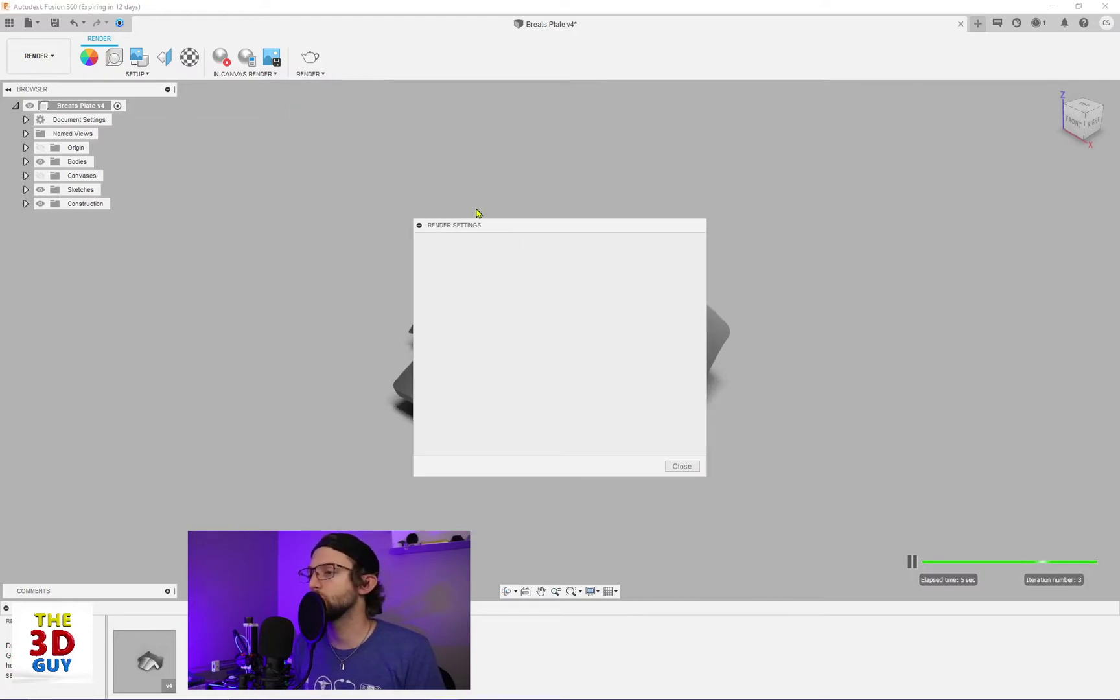
mouse_move(522, 224)
mouse_down()
mouse_move(330, 193)
mouse_move(222, 215)
mouse_move(438, 200)
mouse_move(432, 192)
mouse_up()
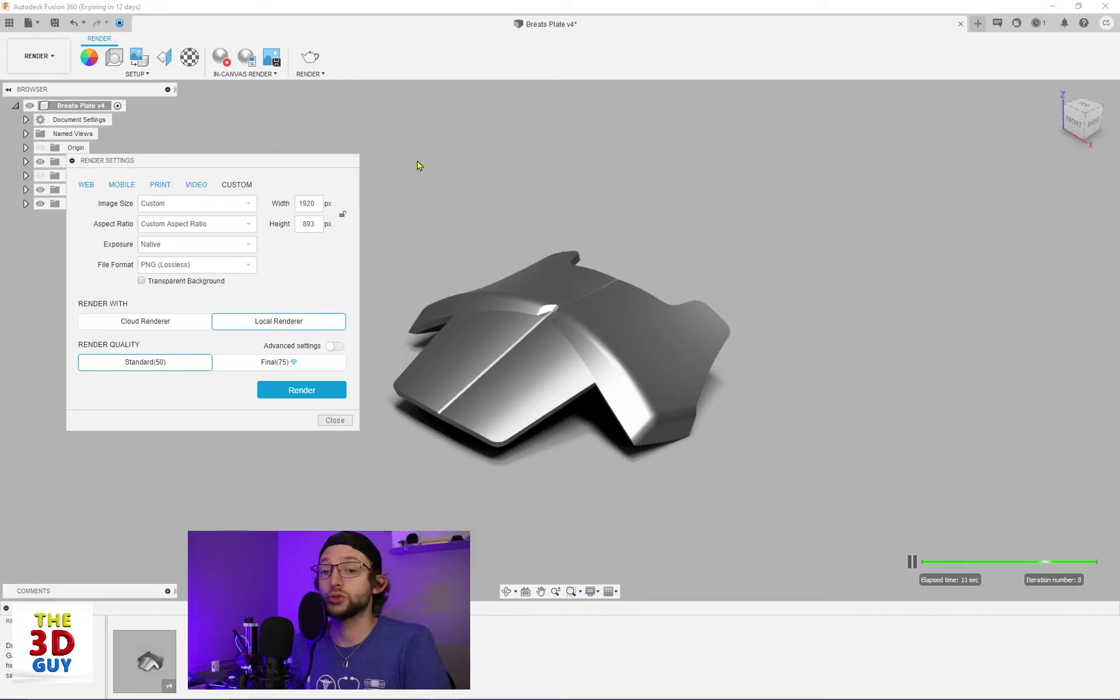
Step: Browse the Web, Mobile, Print, Video and Custom size presets, ending on Video
click(87, 186)
click(121, 187)
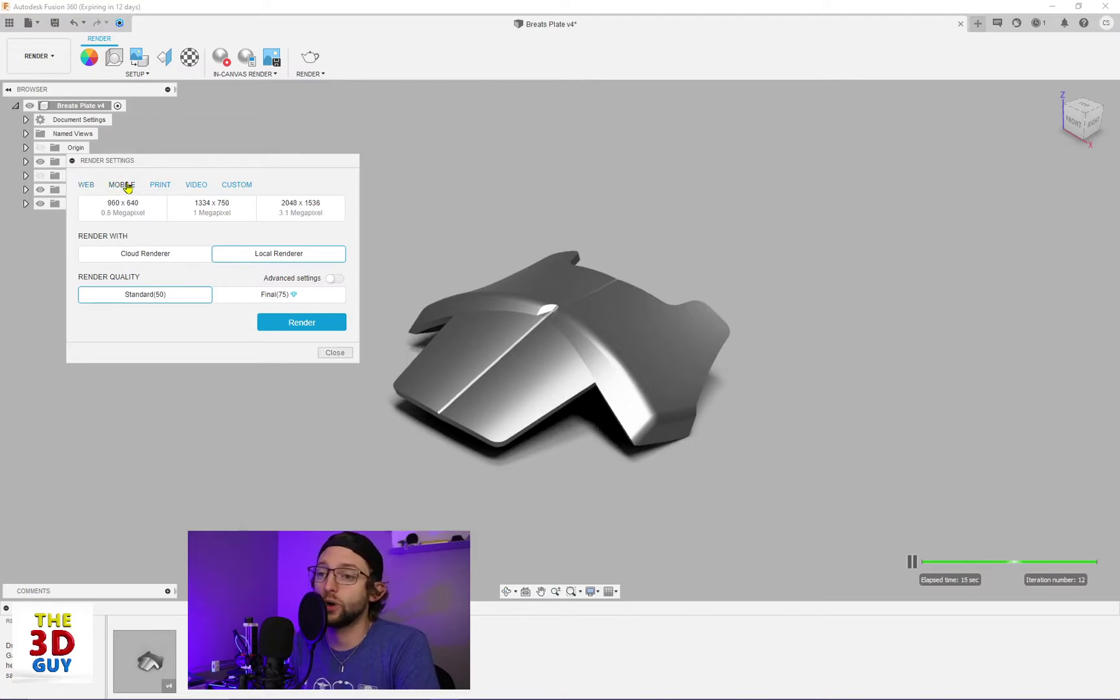
click(159, 186)
click(189, 188)
click(231, 188)
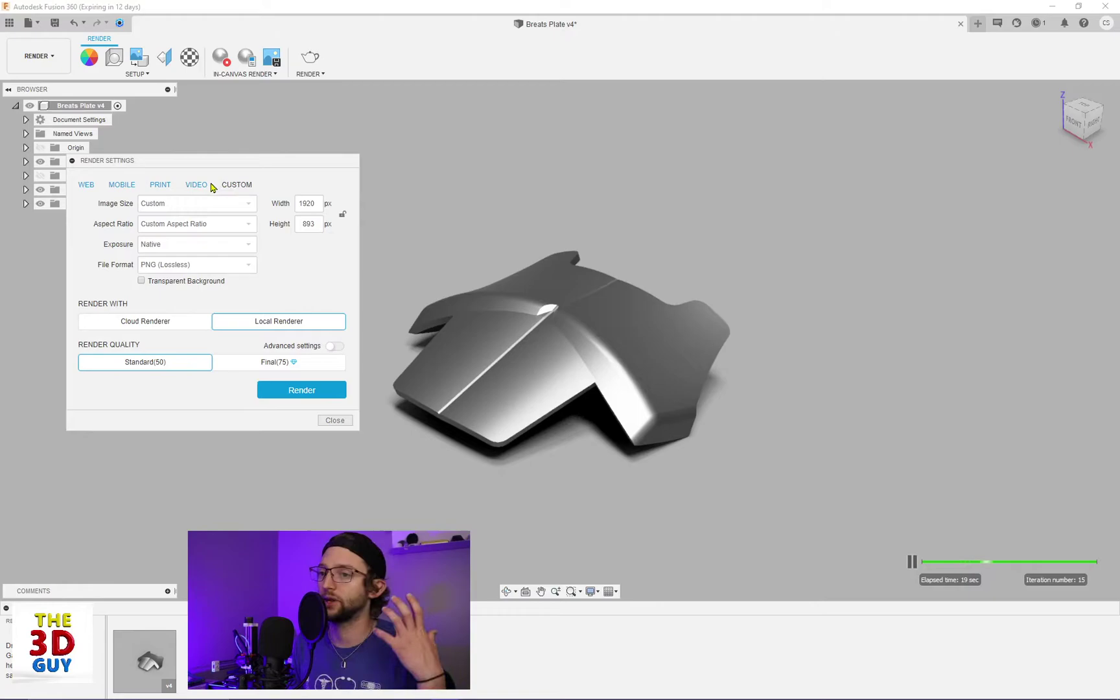
click(188, 187)
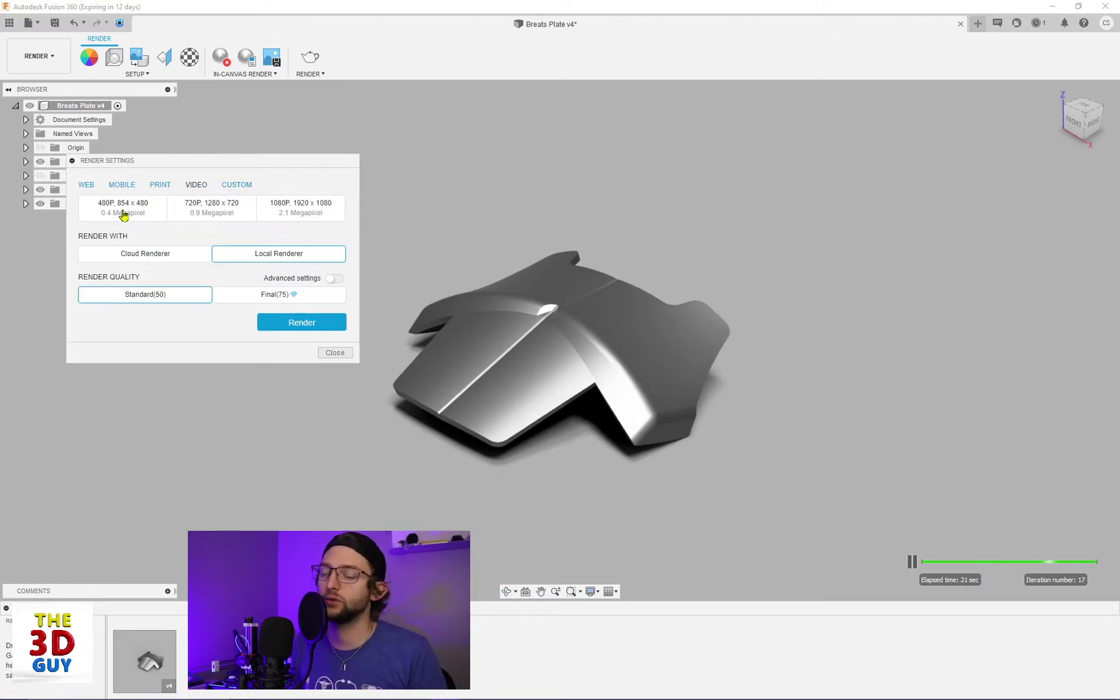
click(233, 186)
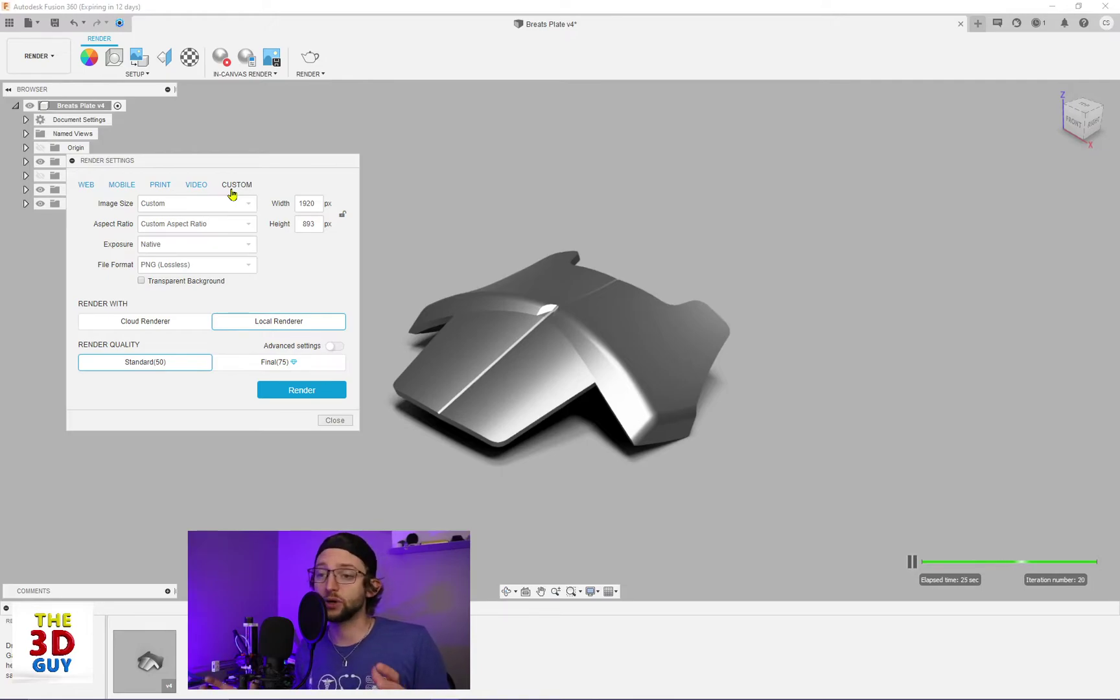
click(195, 187)
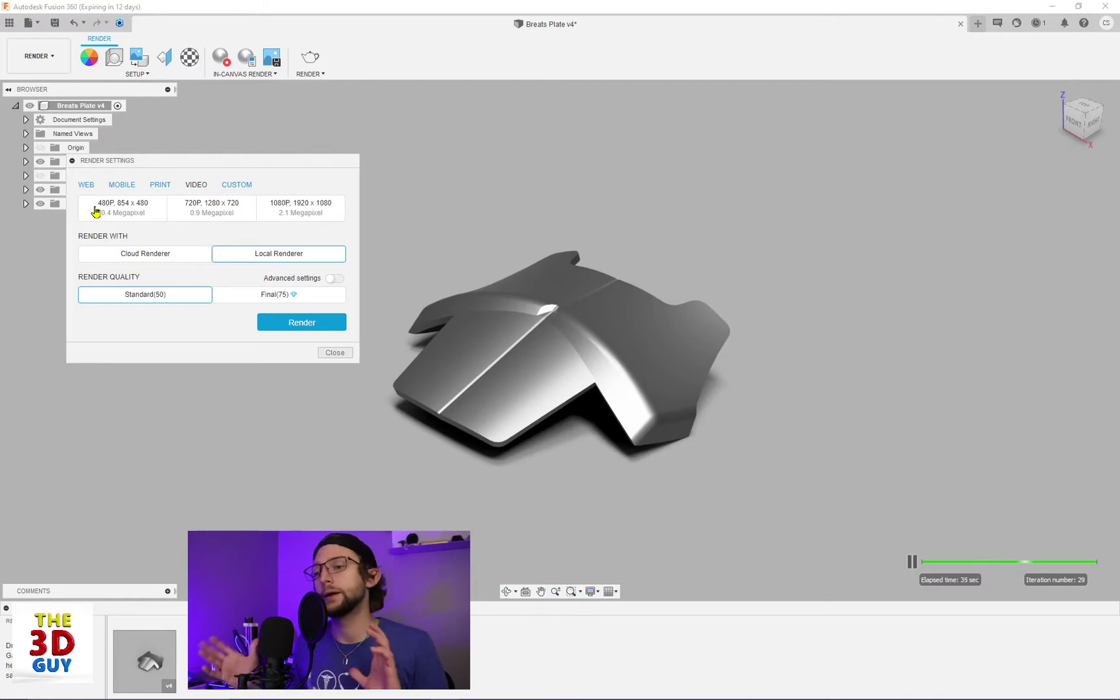
Step: Flip through the Mobile, Print and Video presets and return to the Custom size options
click(237, 188)
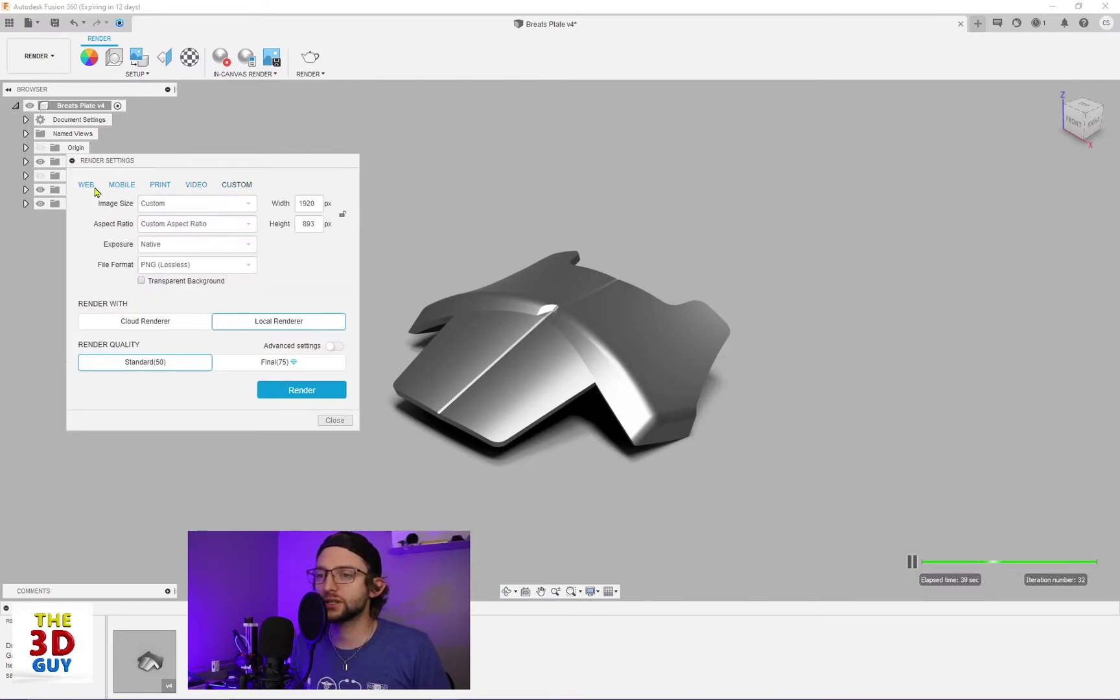
click(121, 186)
click(169, 186)
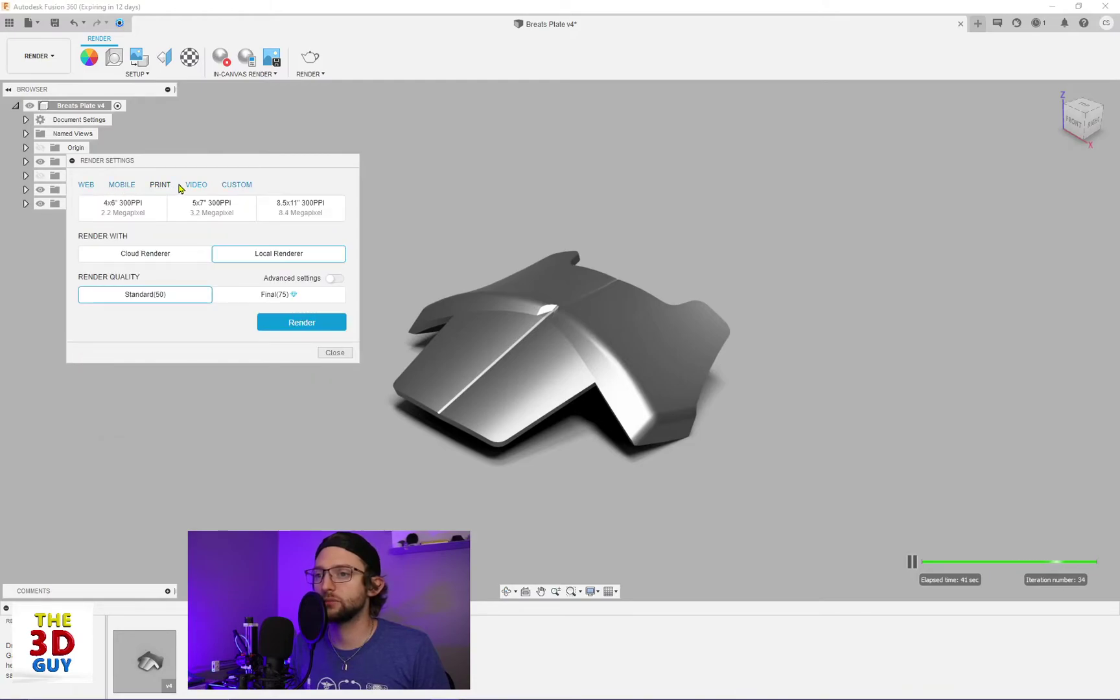
click(195, 186)
click(237, 187)
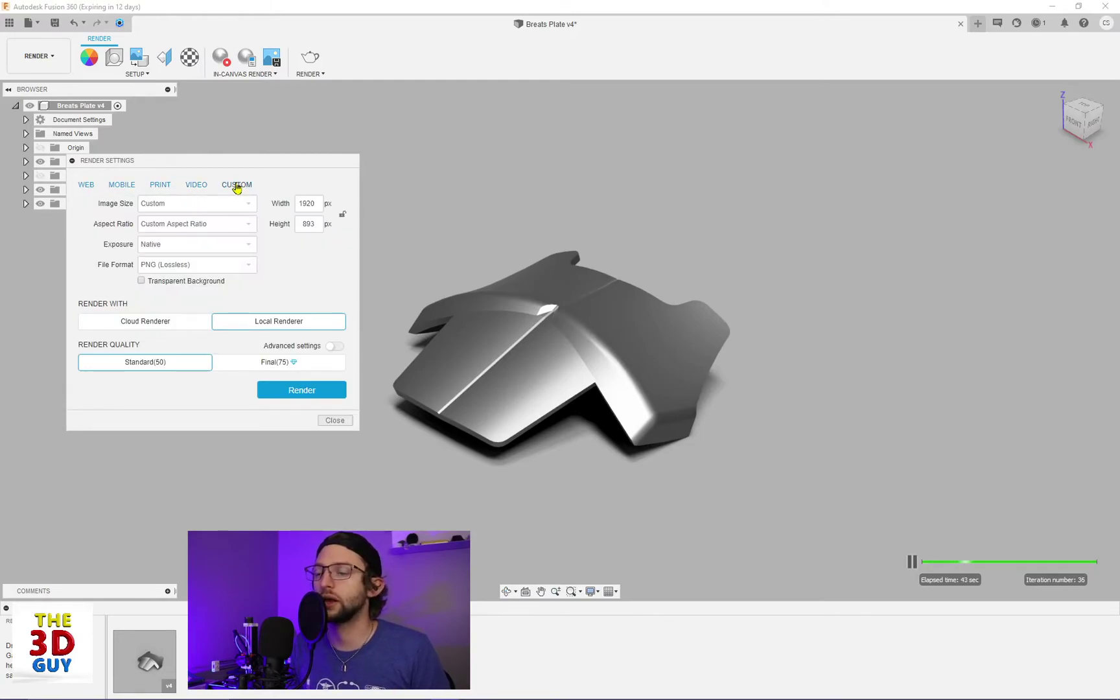
Step: Inspect the image size, aspect ratio, exposure and file format lists, keeping Custom, Native and PNG
click(229, 206)
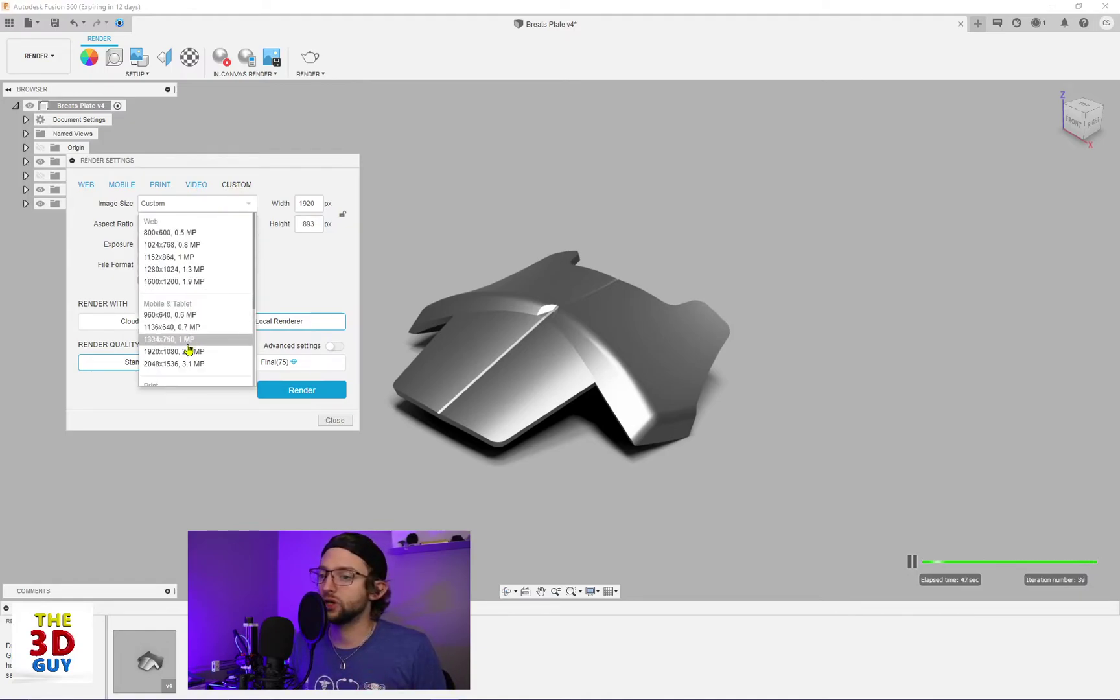
click(230, 206)
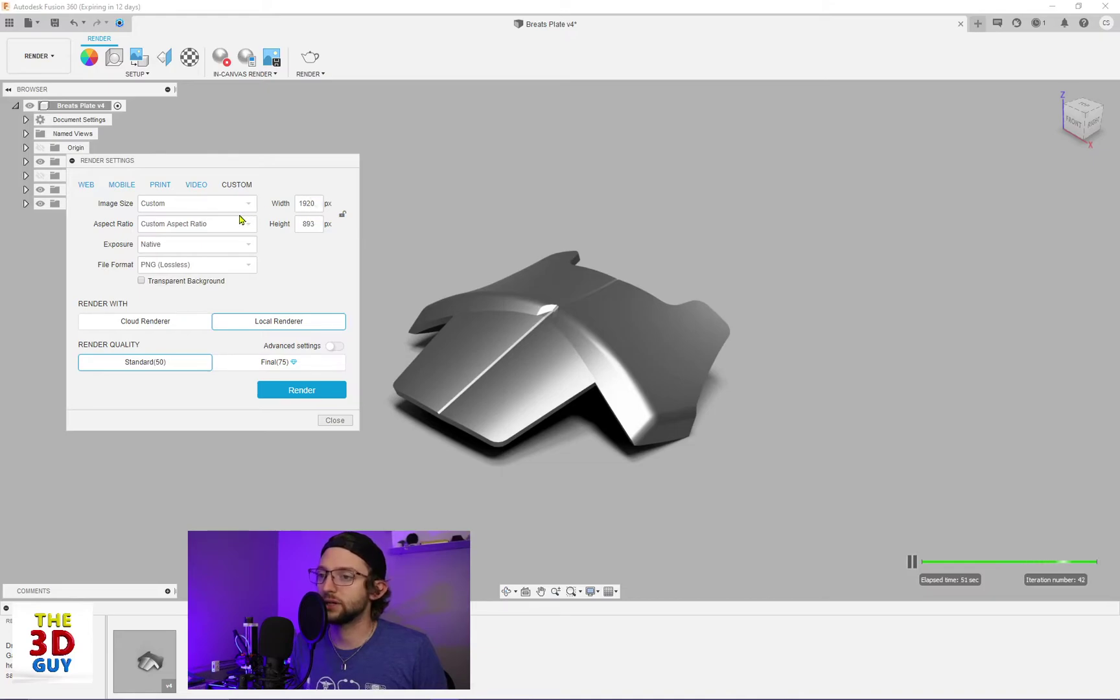
click(197, 225)
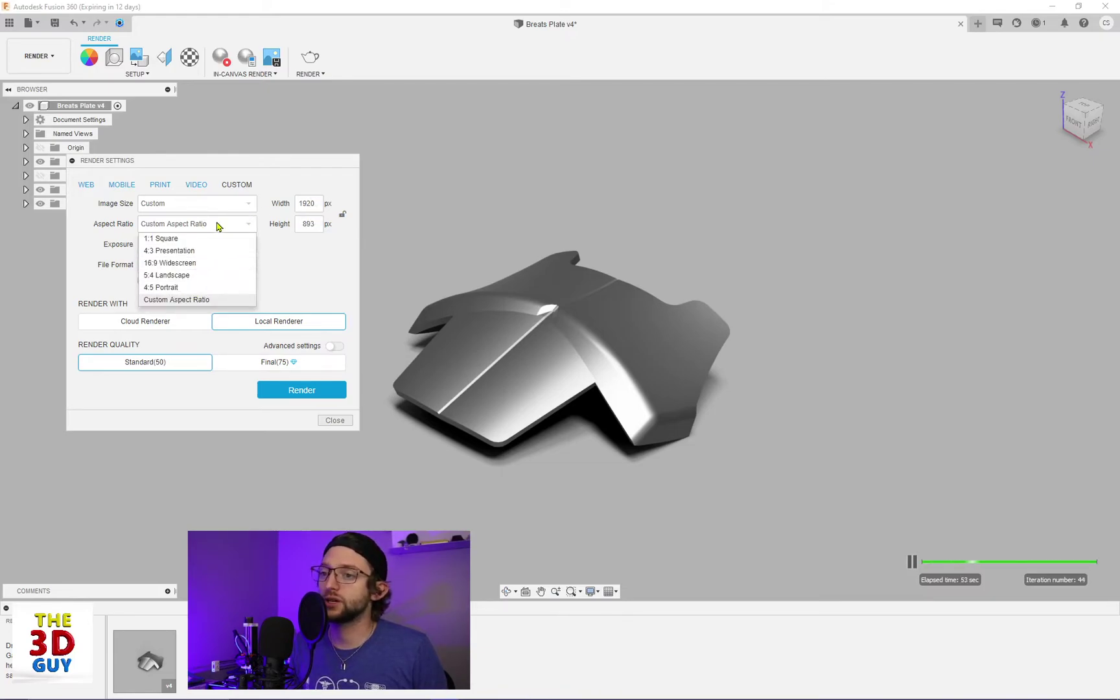
click(218, 227)
click(192, 245)
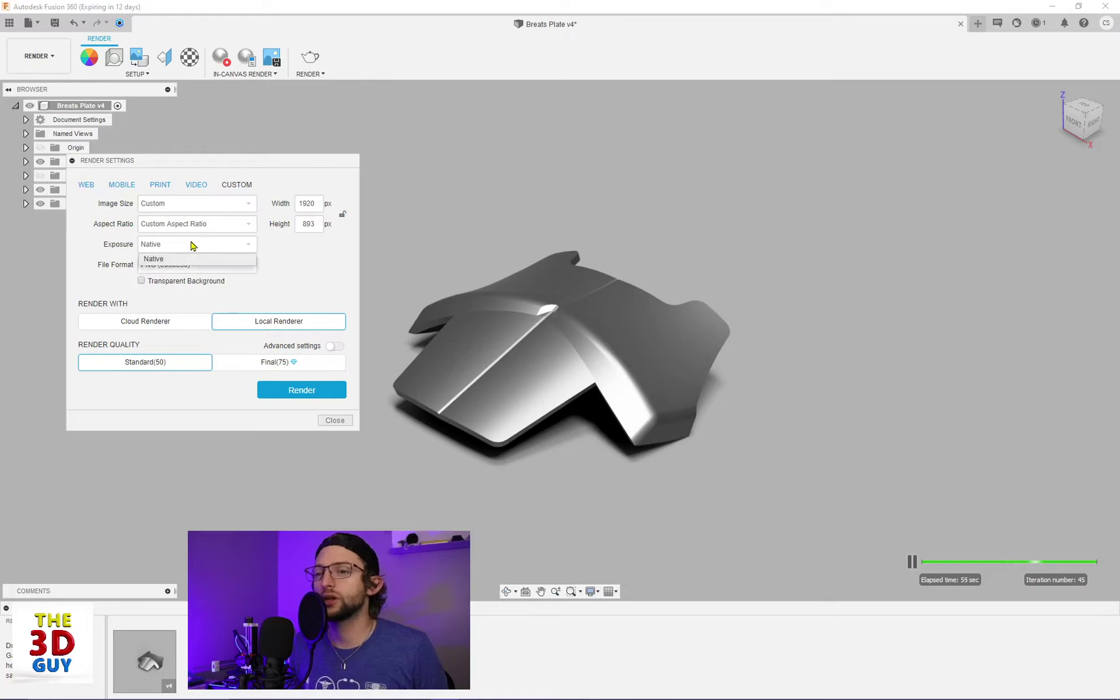
click(164, 247)
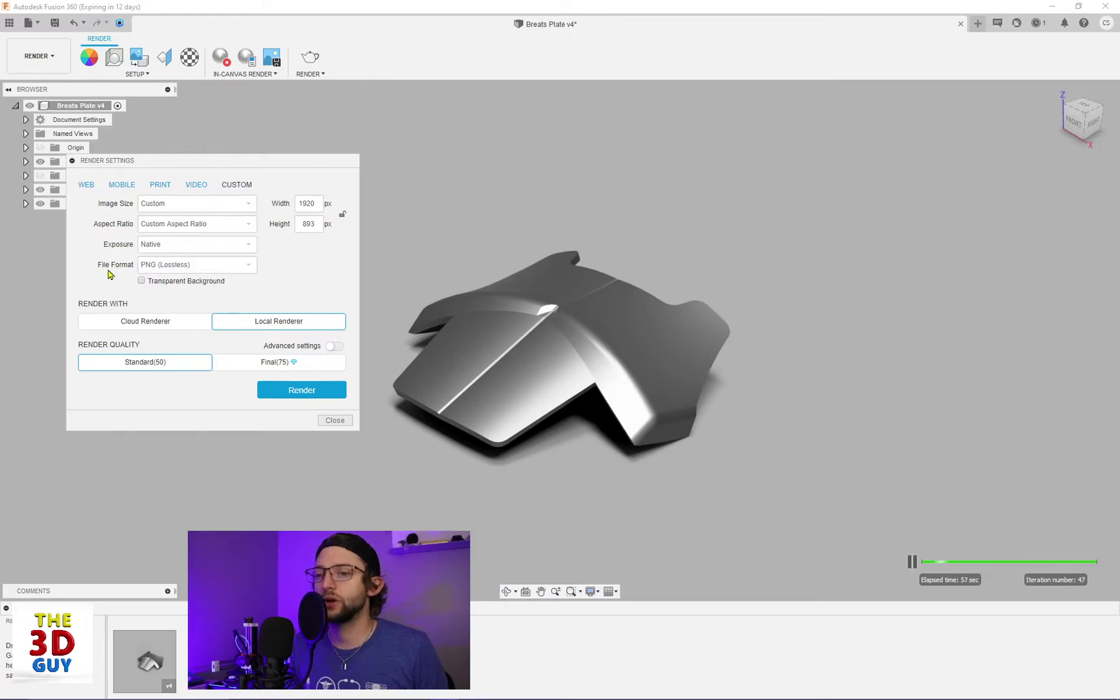
click(224, 267)
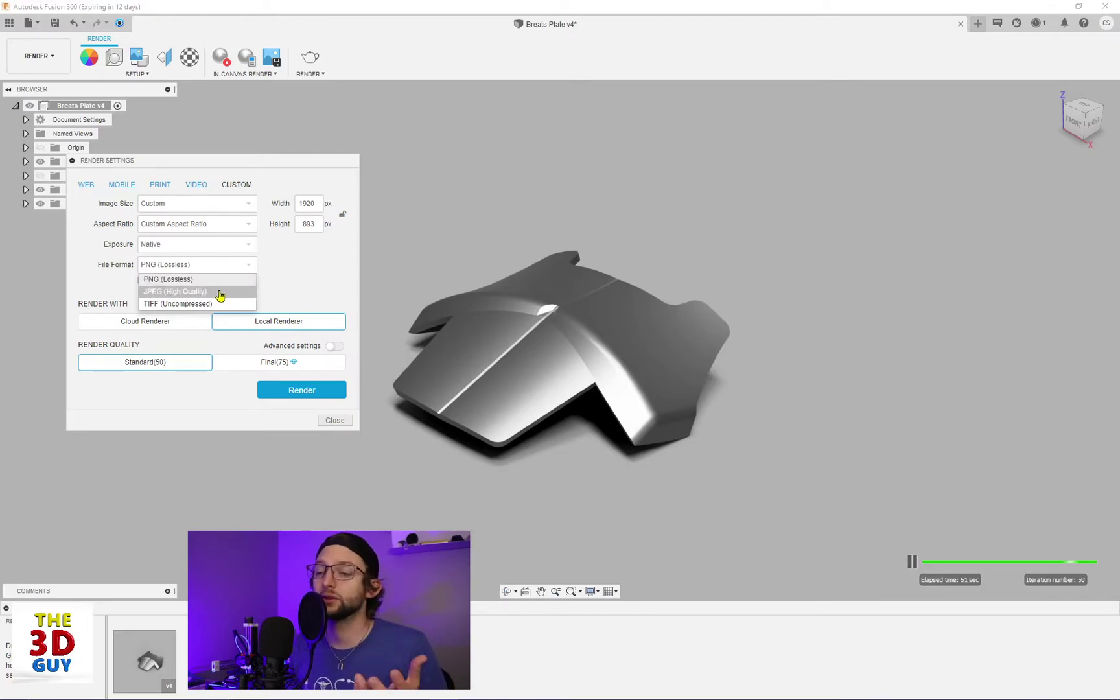
click(276, 268)
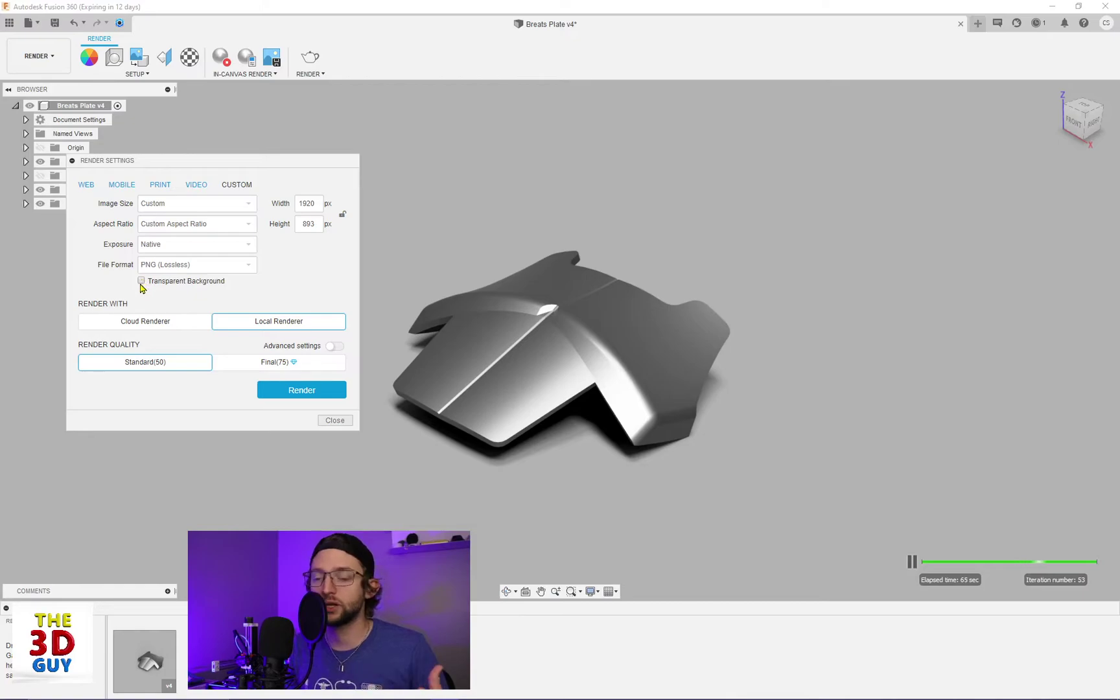
Step: Set the file format to TIFF (Uncompressed), then to JPEG (High Quality)
click(182, 266)
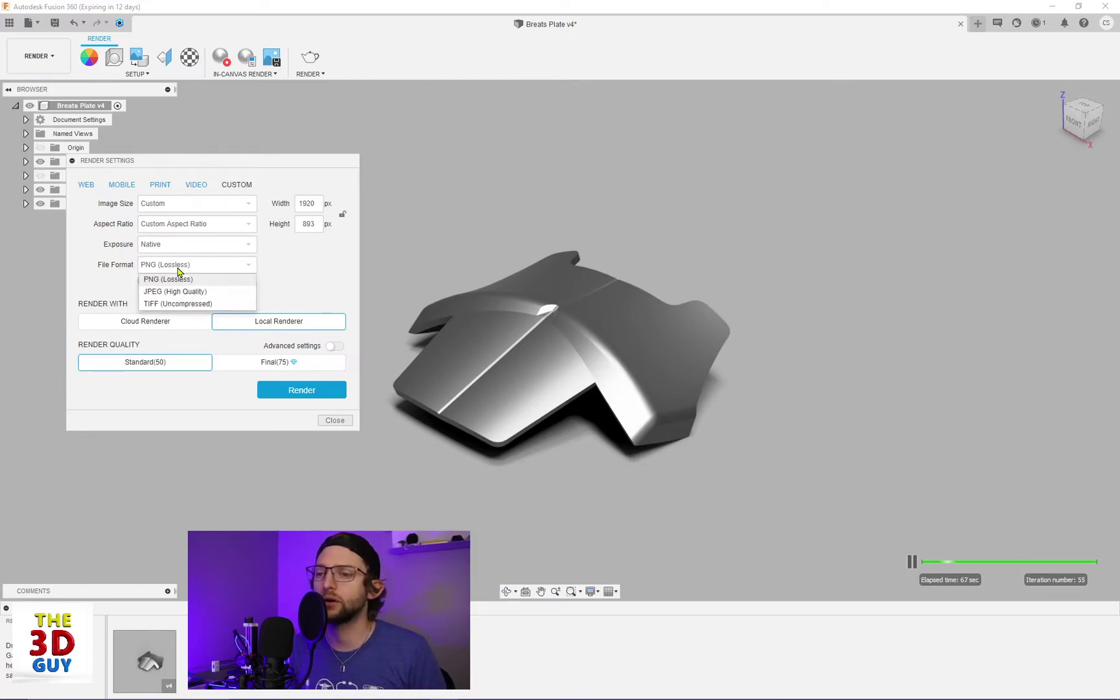
click(162, 303)
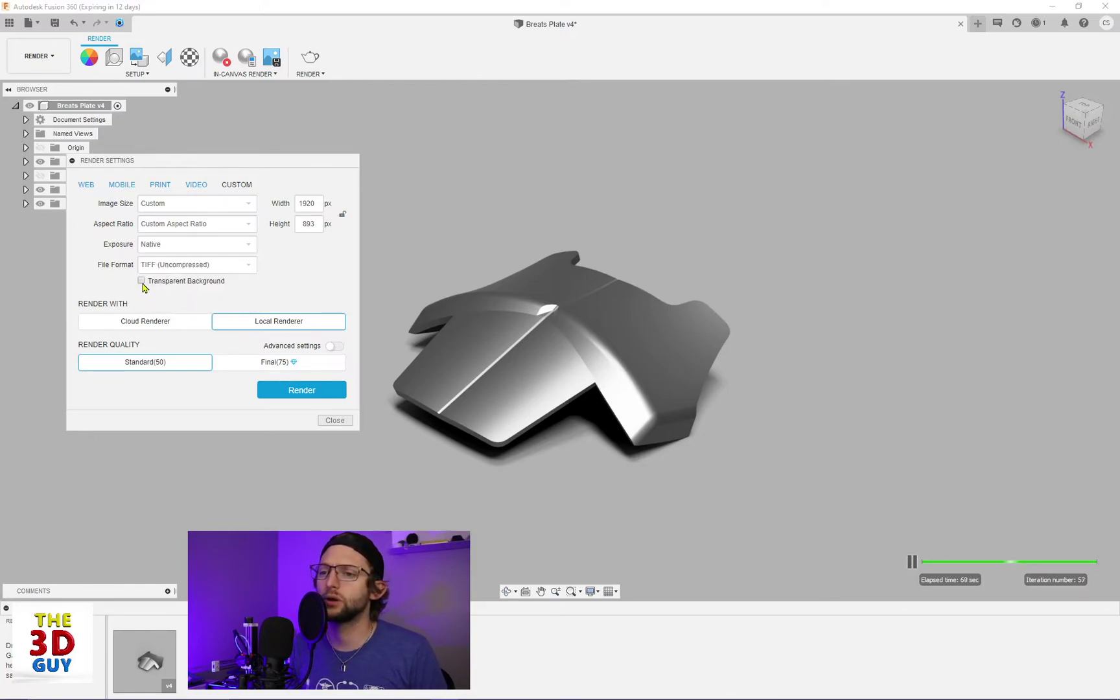
click(181, 264)
click(181, 292)
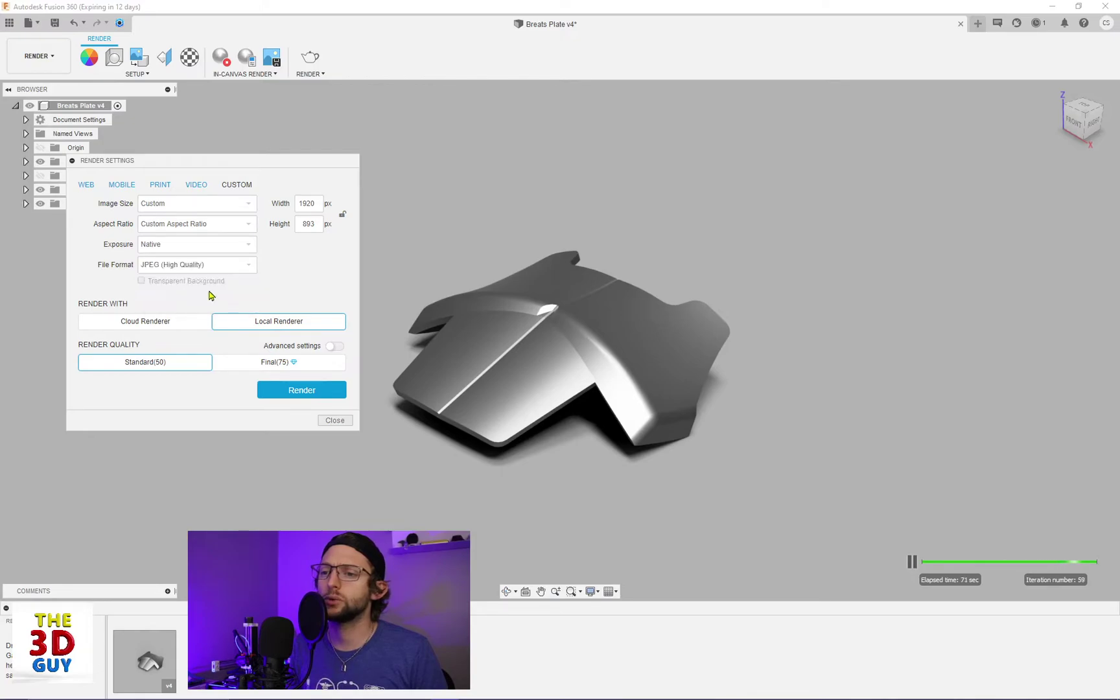
click(172, 269)
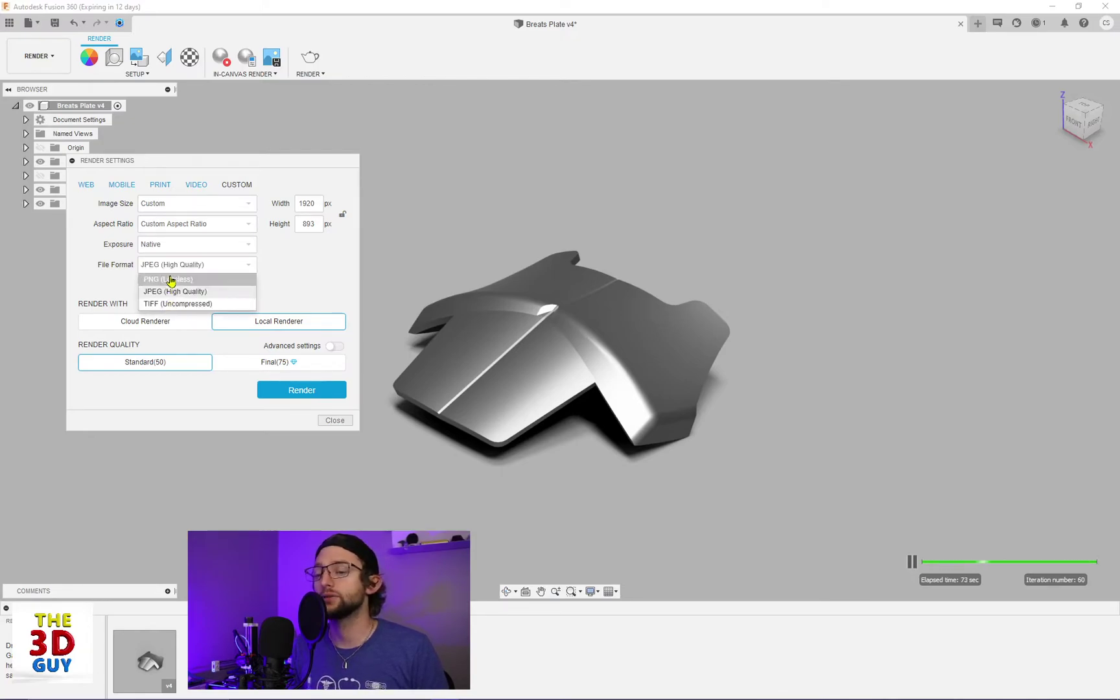
Step: Set the file format to PNG (Lossless), select Cloud Renderer, and toggle Final and Standard quality
click(219, 282)
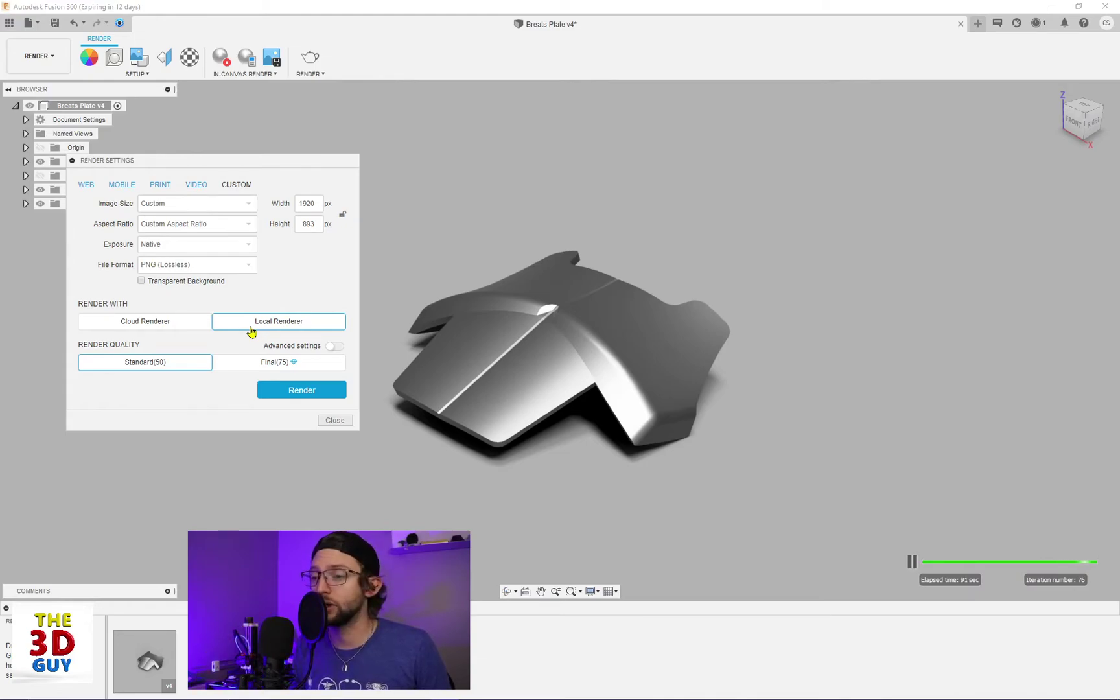
click(134, 324)
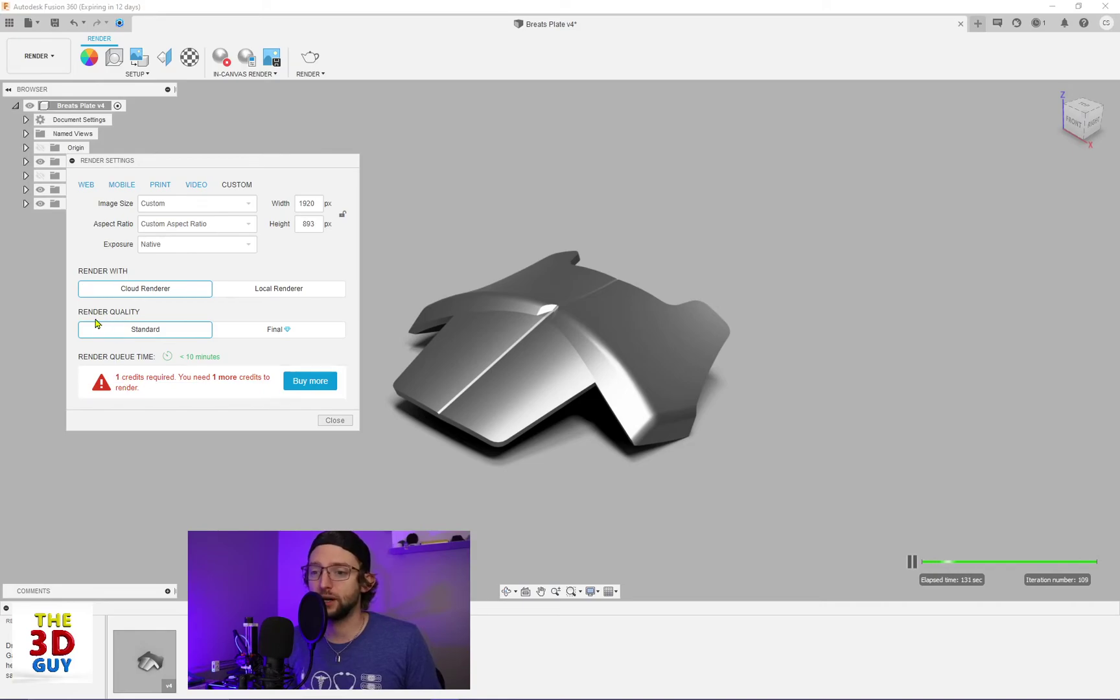
click(265, 330)
click(175, 335)
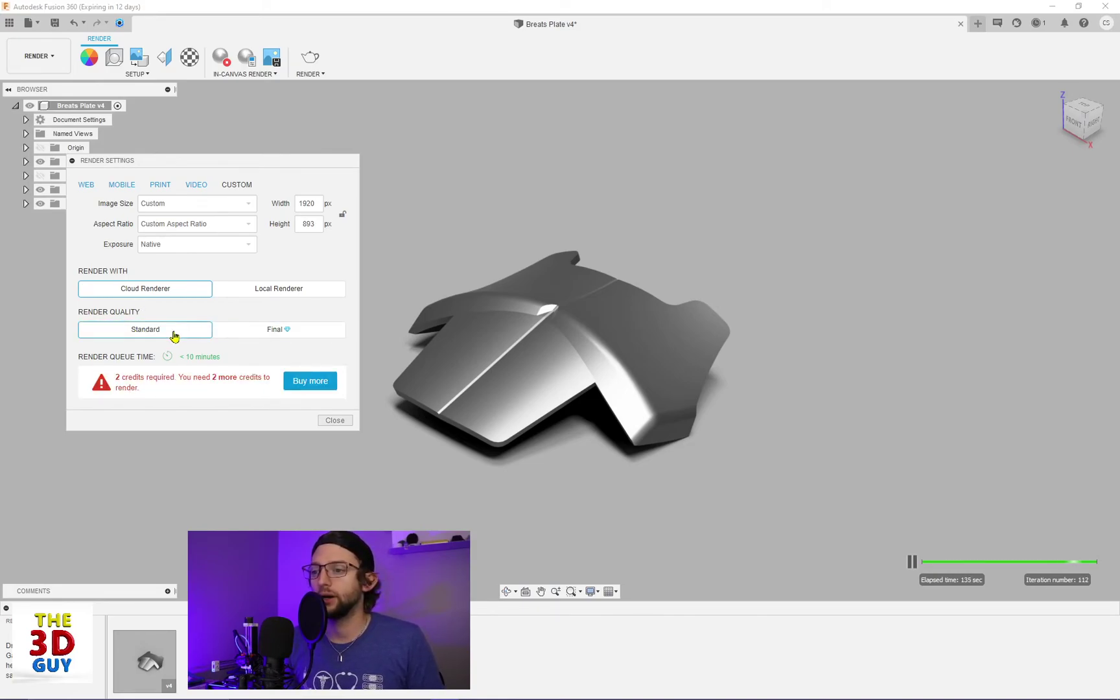
Step: Return to the Local Renderer, set advanced render quality to 76, and close Render Settings
click(248, 293)
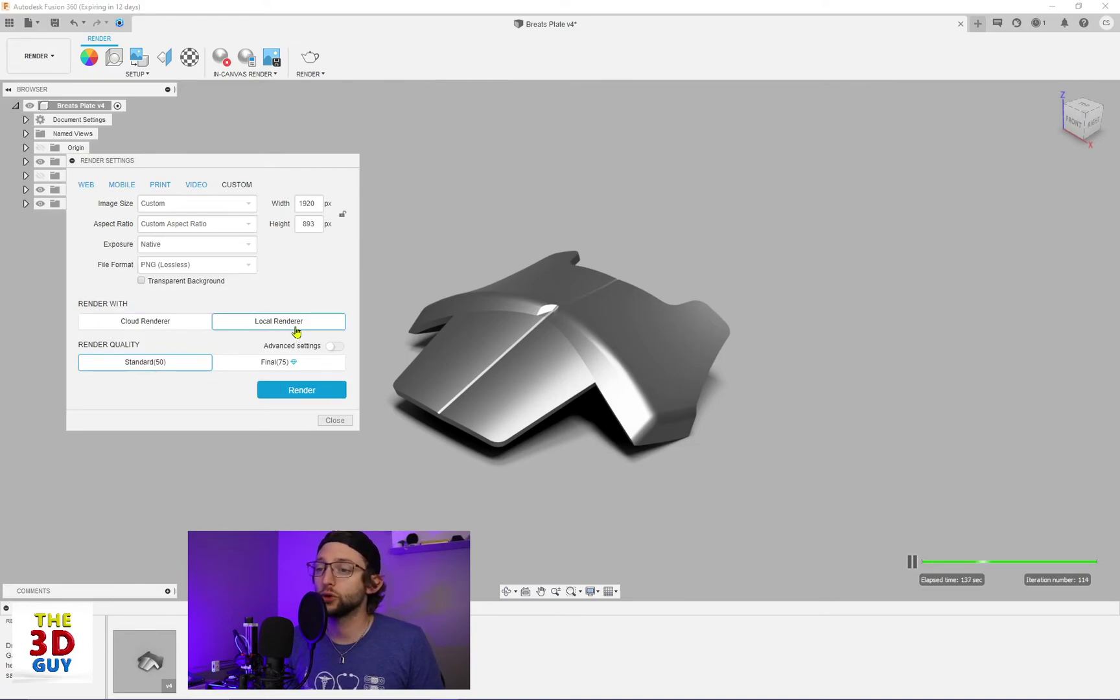
click(334, 346)
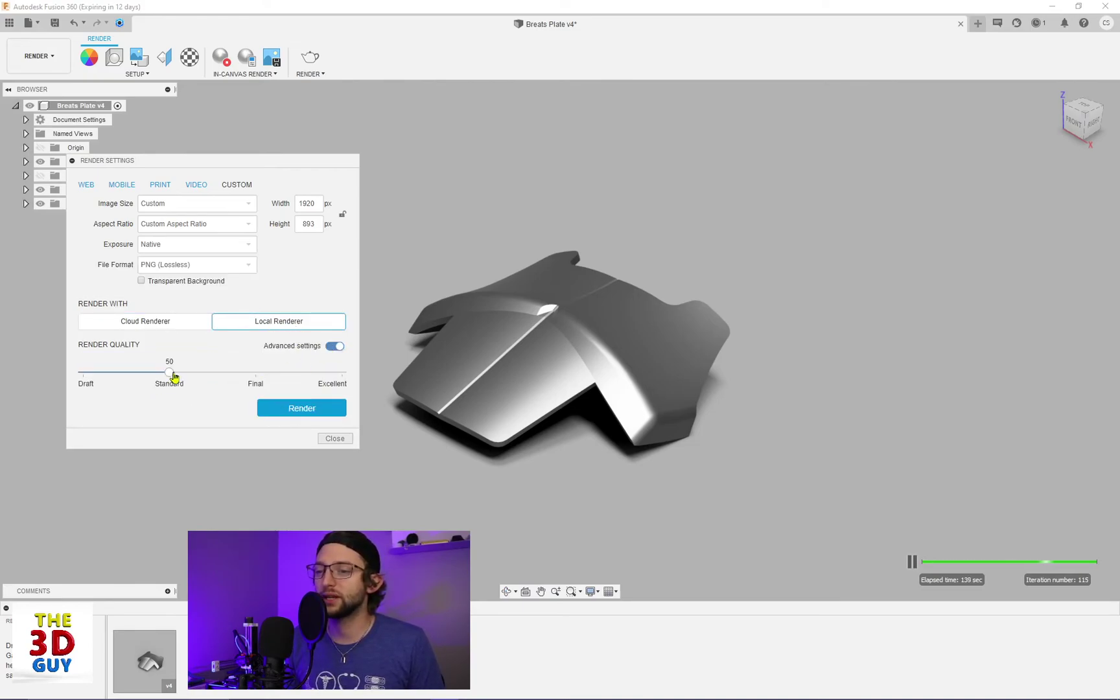
drag(170, 373, 262, 381)
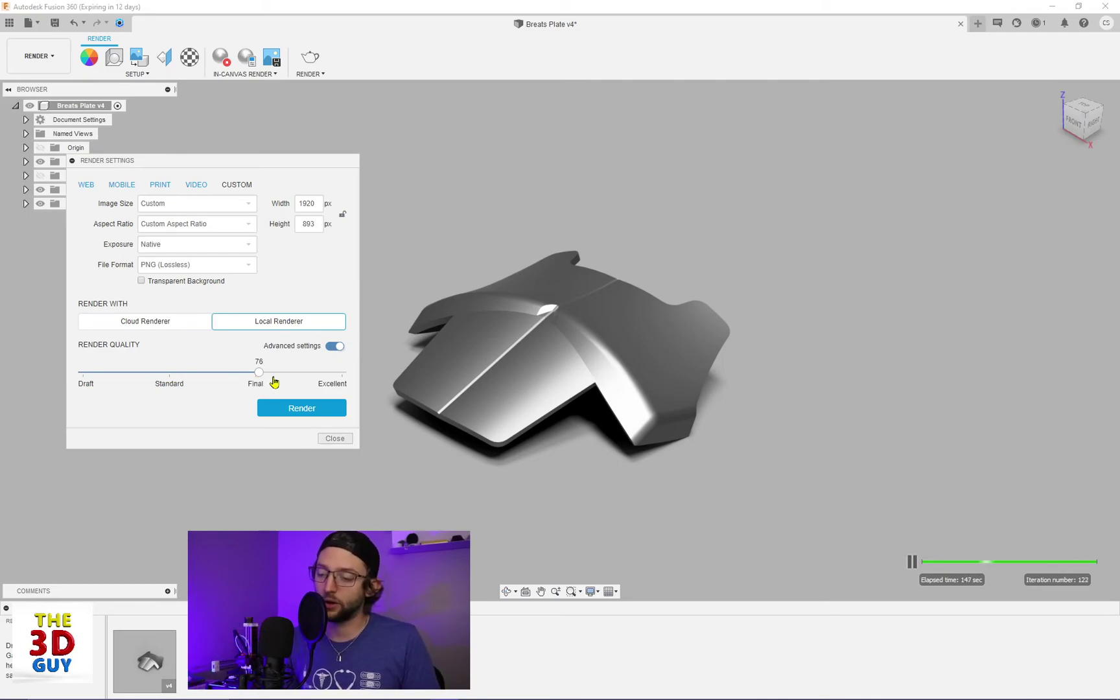
click(335, 438)
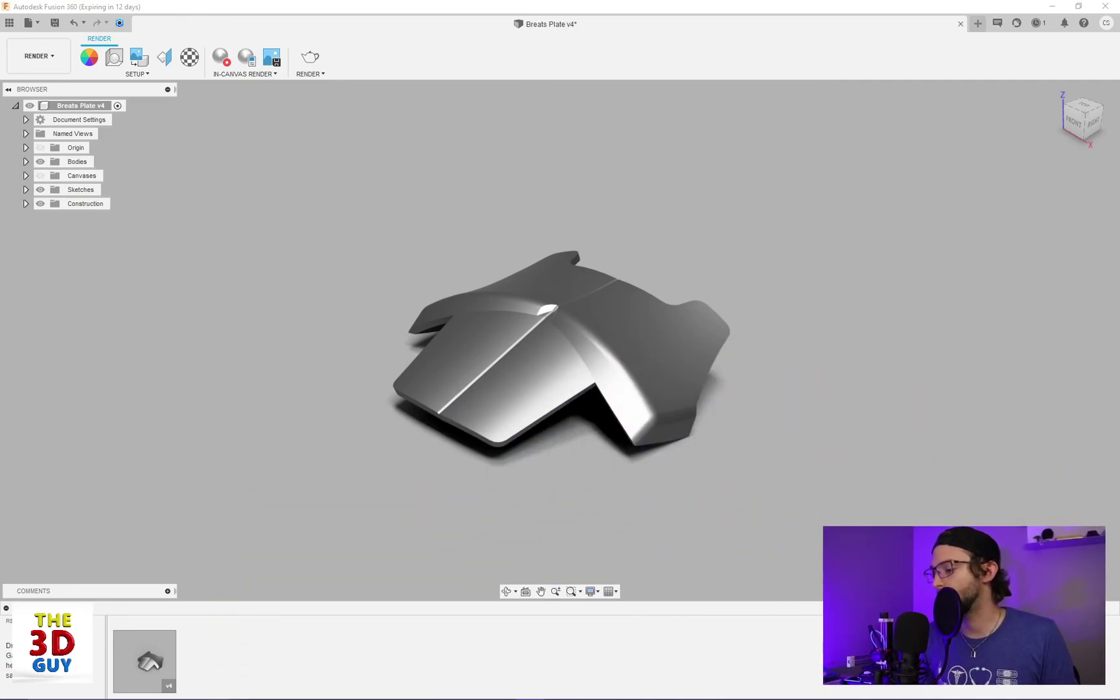
click(307, 73)
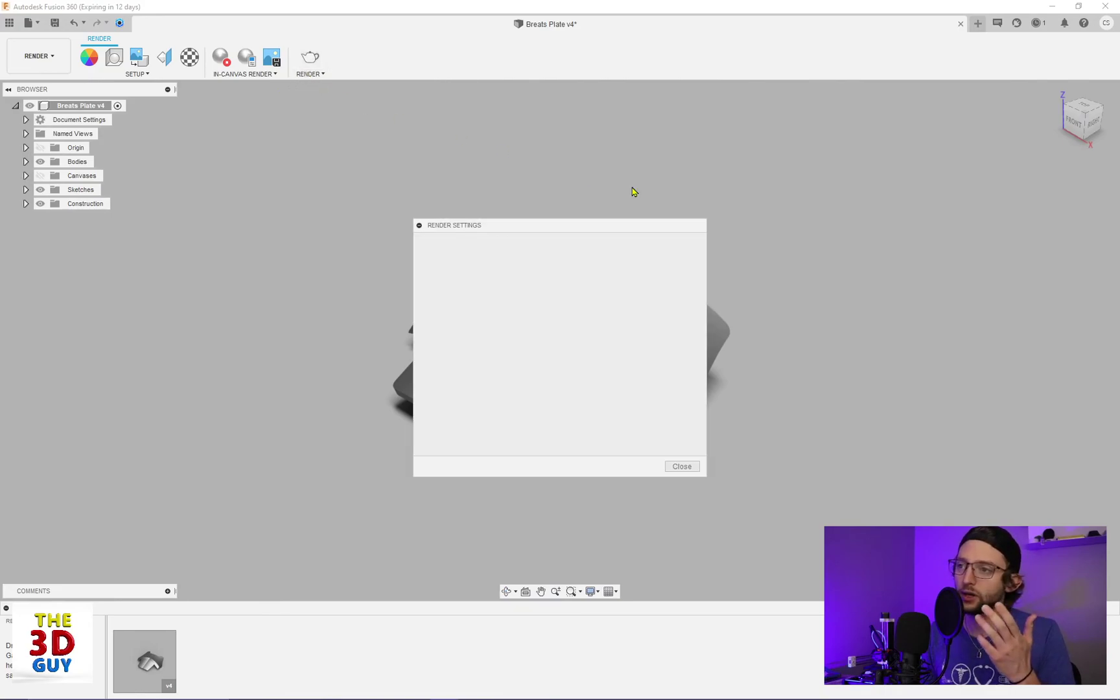
click(680, 483)
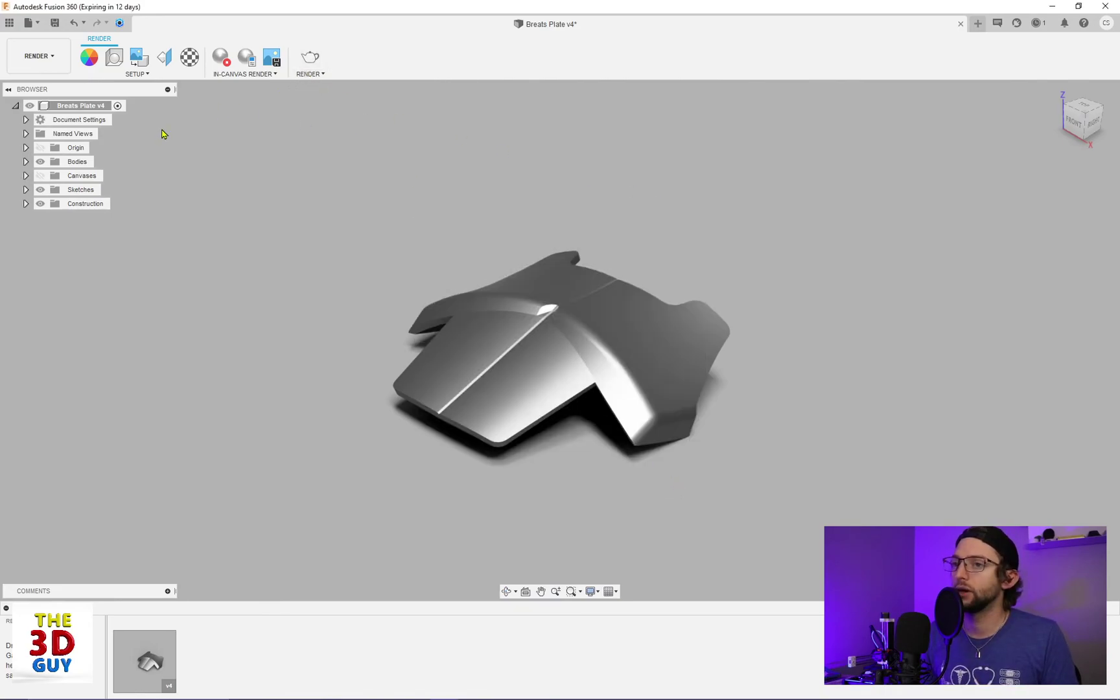